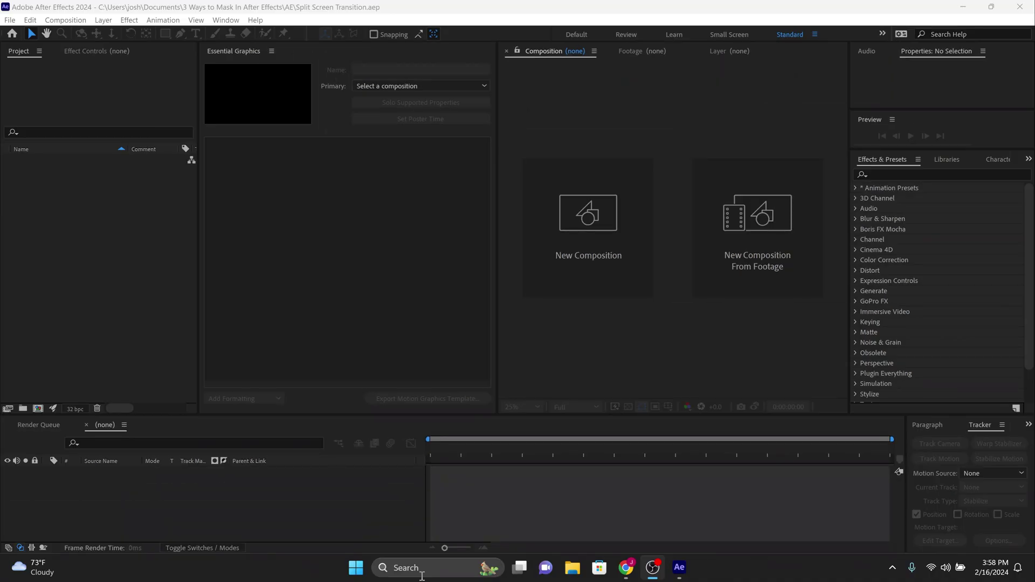
Import the cup footage and create a Cup 1 composition from Cup 1.mp4
right_click(115, 200)
left_click(267, 257)
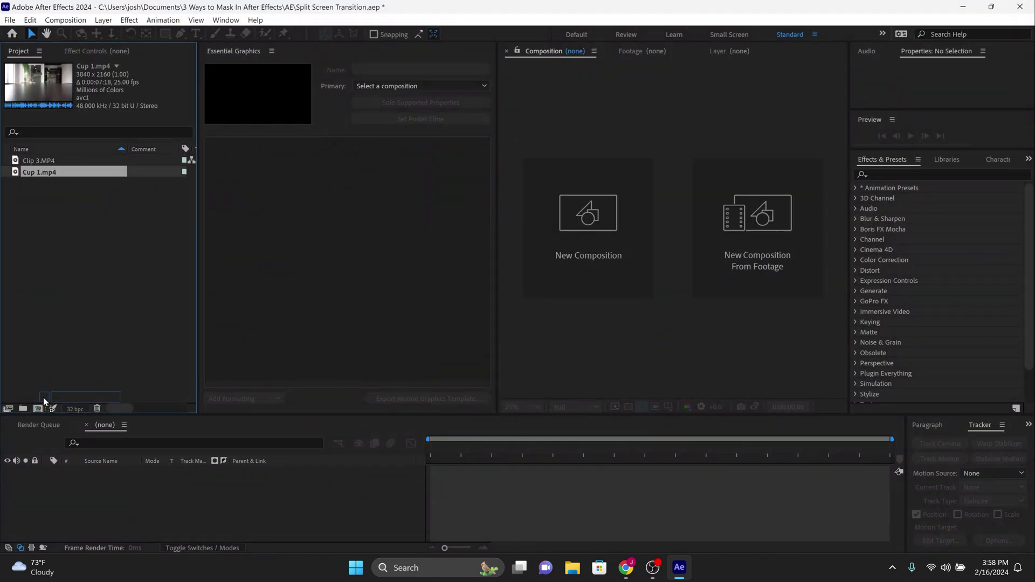
left_click_drag(43, 398, 36, 408)
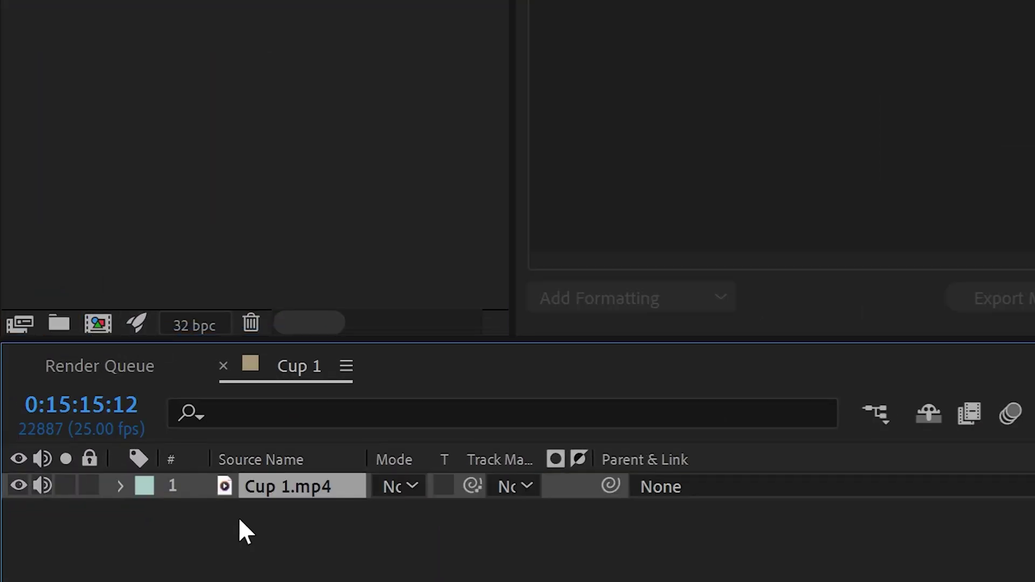
Place Clip 3.MP4 beneath Cup 1.mp4 and set Cup 1's Transform opacity back to 100%
left_click(46, 161)
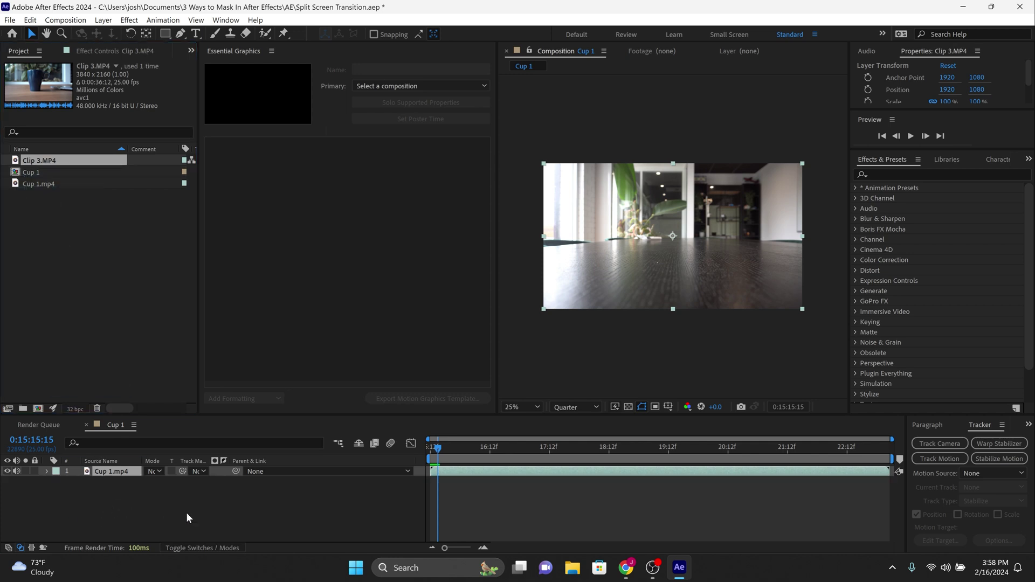
left_click_drag(186, 517, 452, 476)
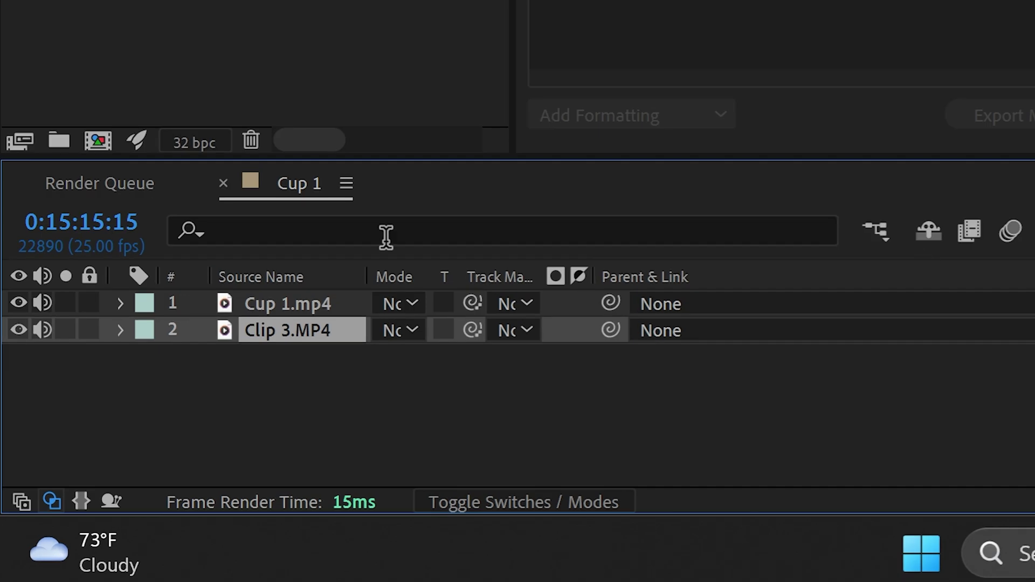
left_click(264, 303)
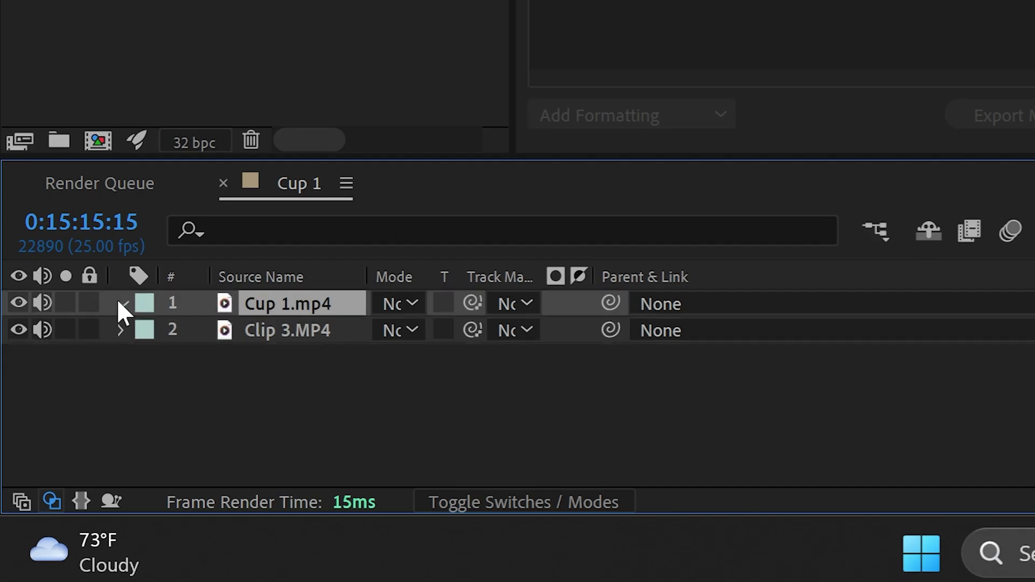
left_click(120, 303)
left_click(148, 332)
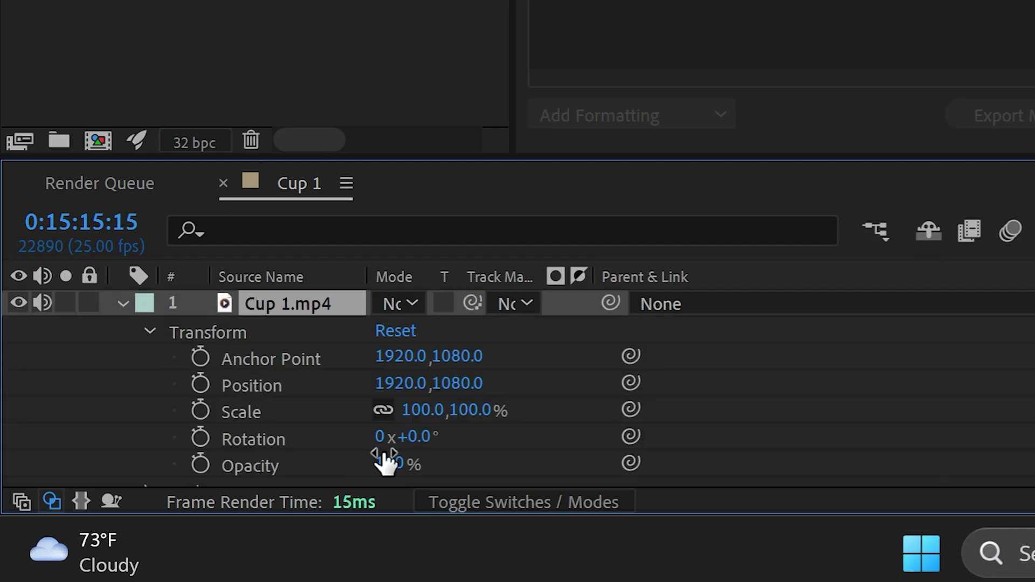
left_click(555, 472)
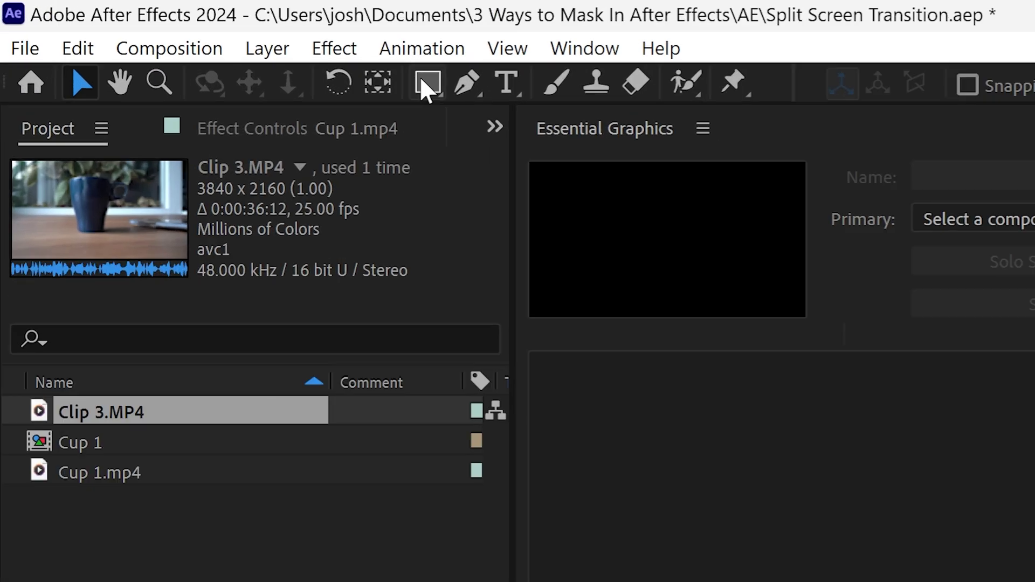
Draw a full-frame rectangular Mask 1 on Cup 1.mp4 and keyframe its Mask Path at 0:15:22:00
left_click(165, 32)
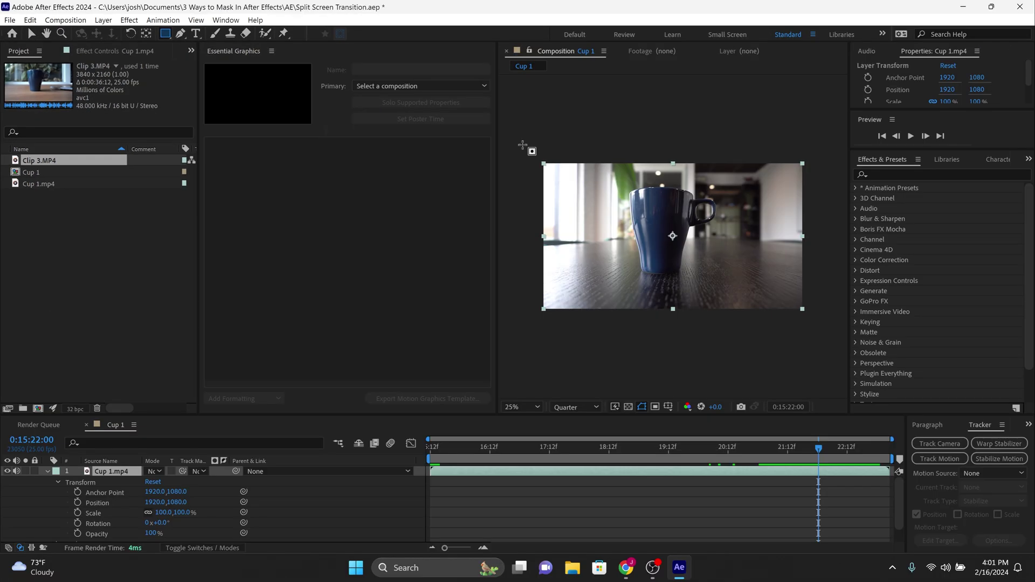
left_click_drag(523, 145, 818, 320)
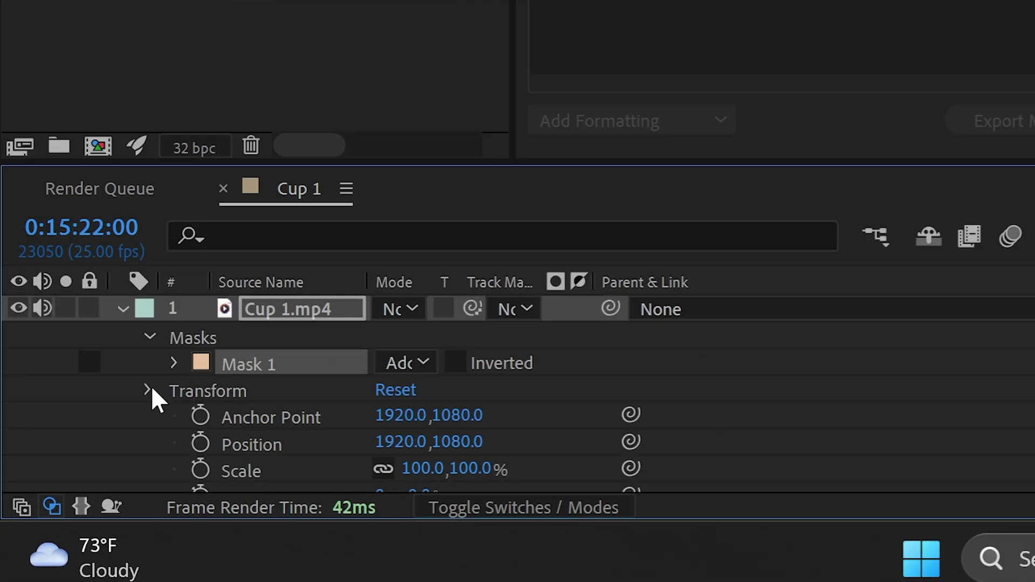
left_click(59, 502)
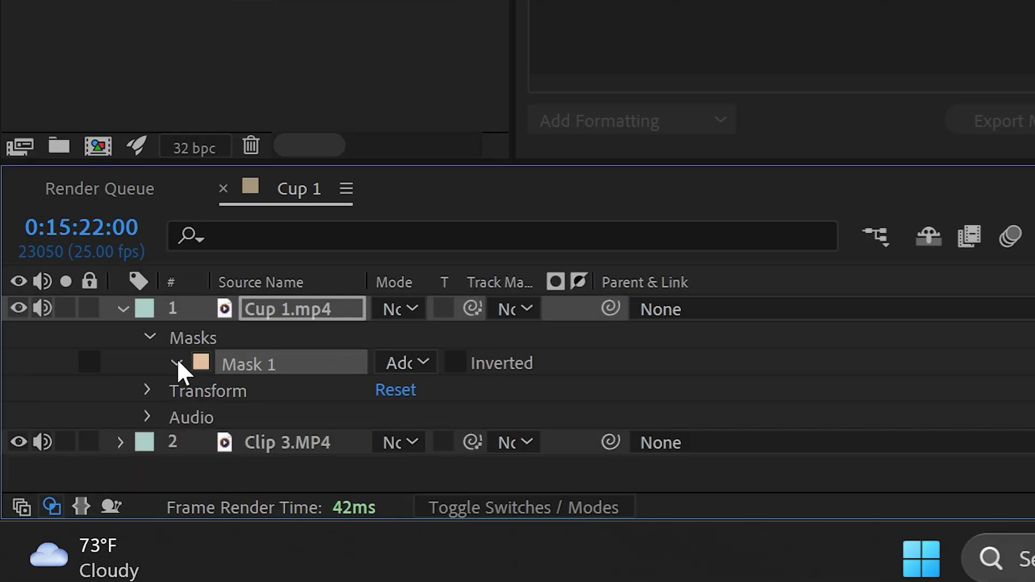
left_click(178, 361)
left_click(227, 389)
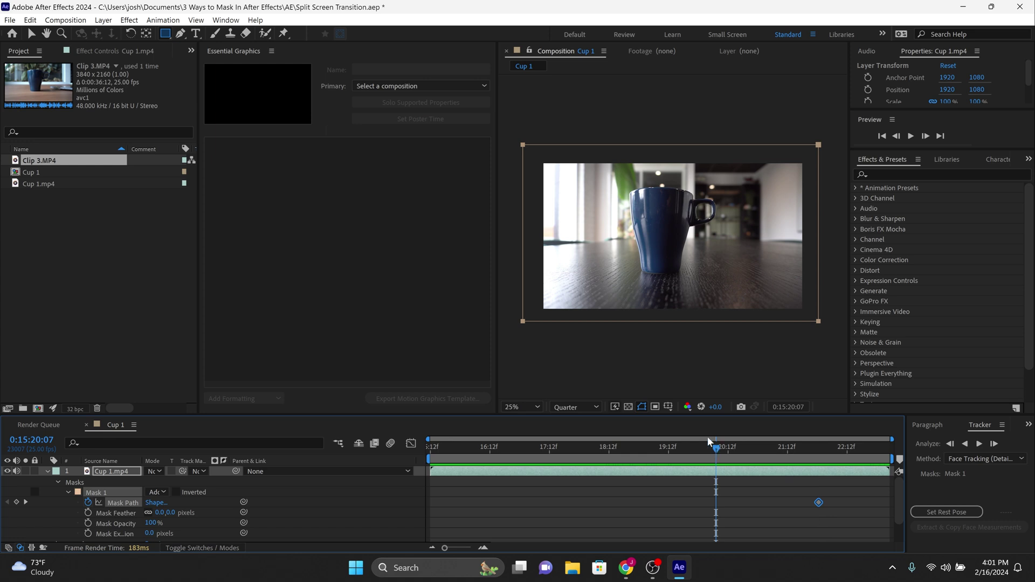
Drag the mask's top edge down to reveal Clip 3, previewing from 0:15:20:00
left_click_drag(820, 164, 821, 270)
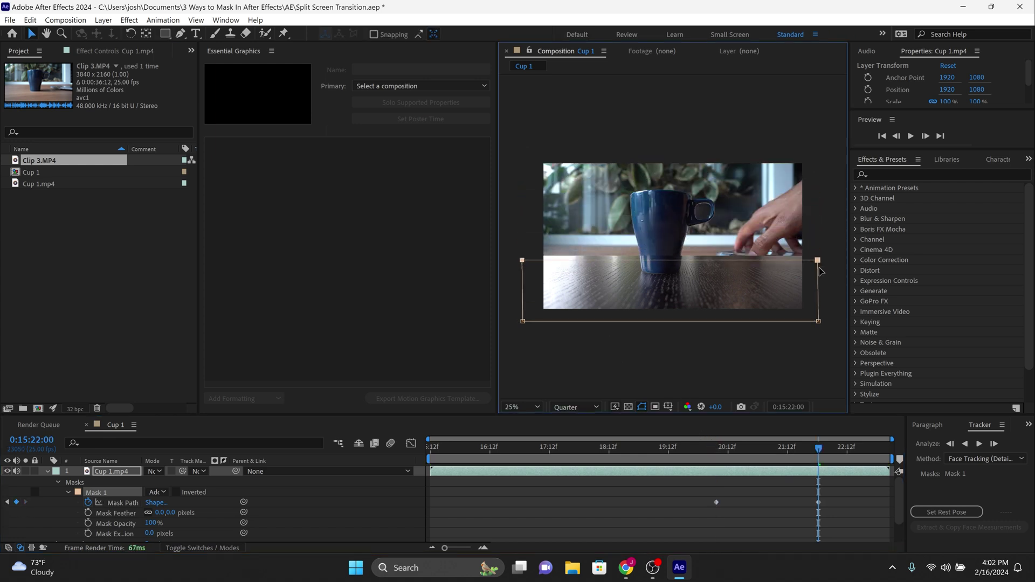
left_click(699, 459)
key("space")
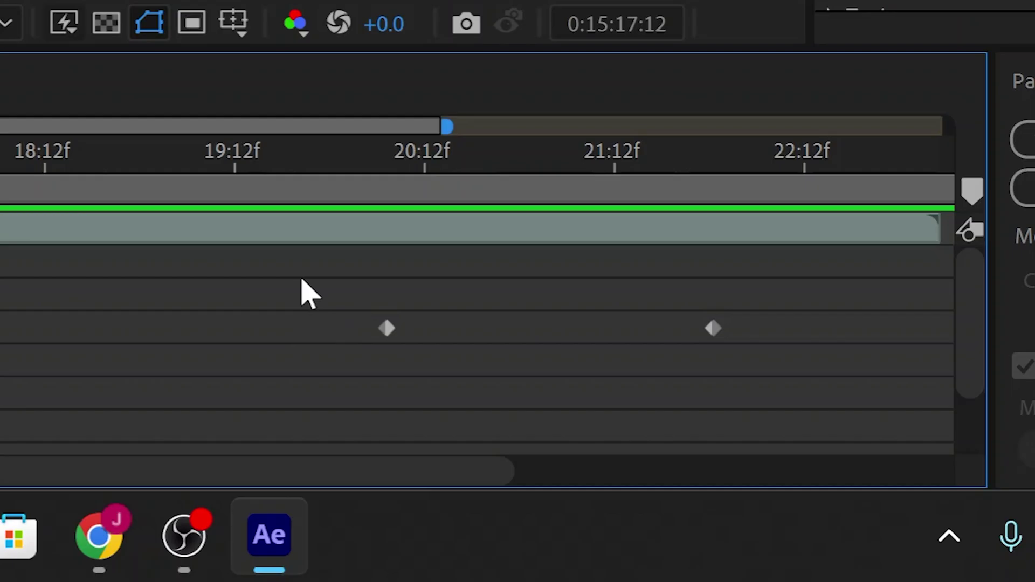
Apply Easy Ease to both Mask Path keyframes
left_click_drag(688, 486, 814, 508)
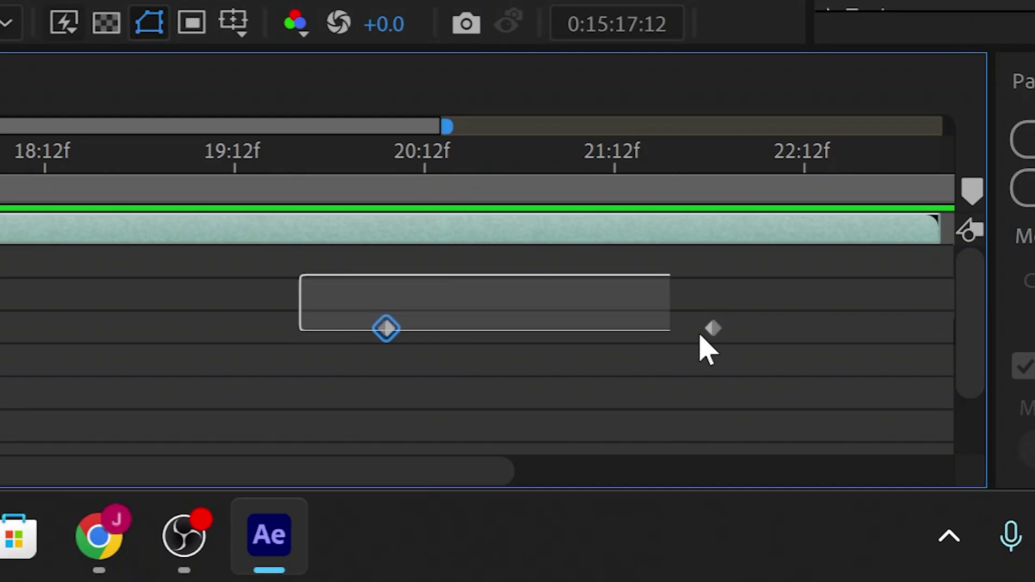
left_click_drag(700, 336, 729, 347)
right_click(713, 328)
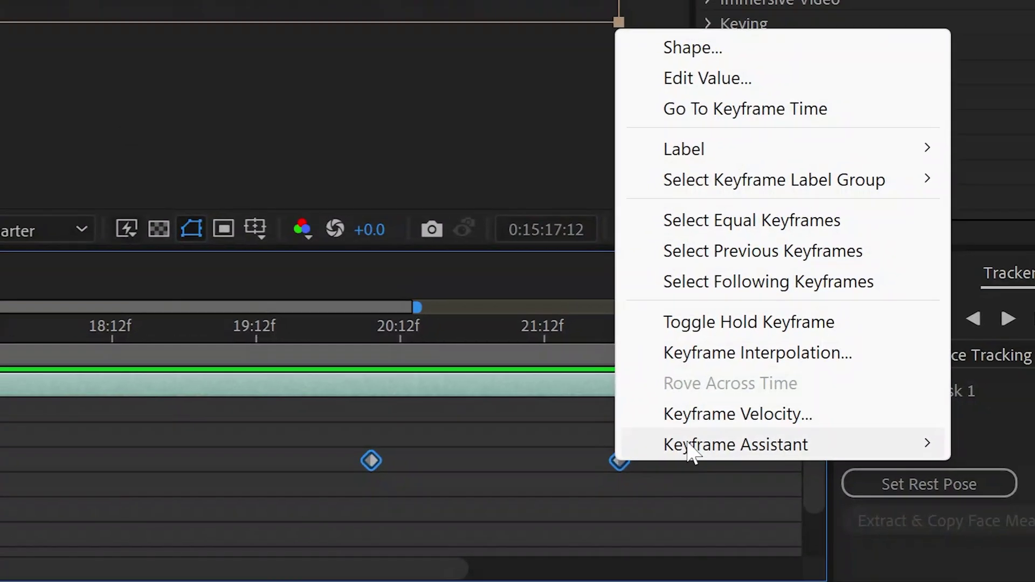
mouse_move(712, 420)
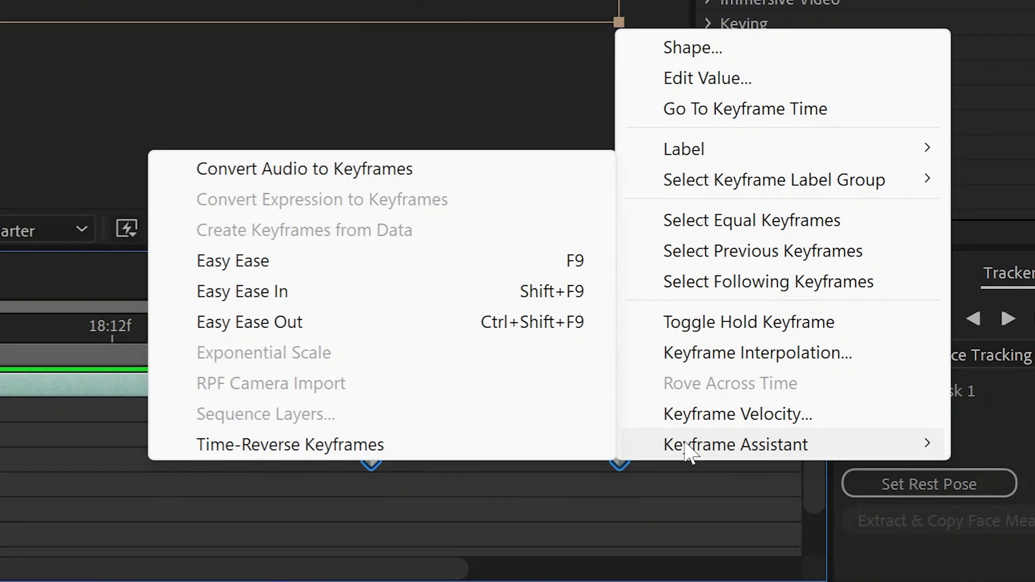
left_click(300, 261)
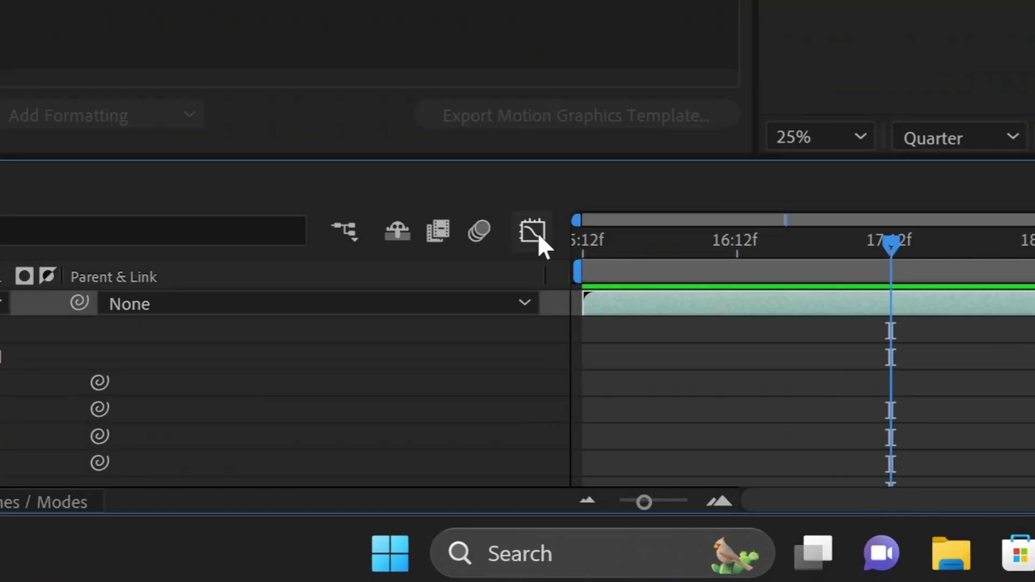
In the Graph Editor, lengthen the end keyframe's influence to steepen the speed curve
left_click(411, 443)
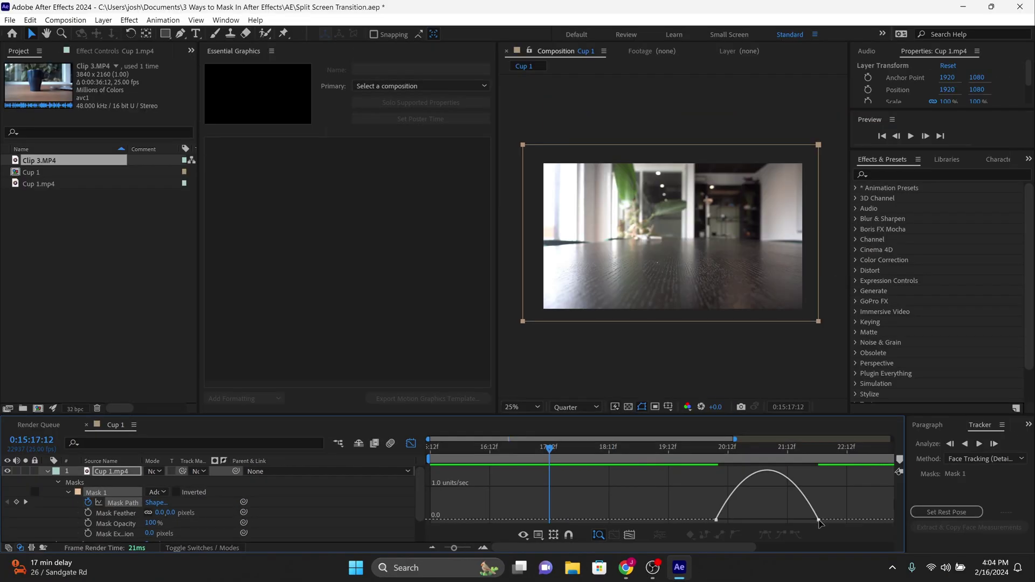
left_click(818, 520)
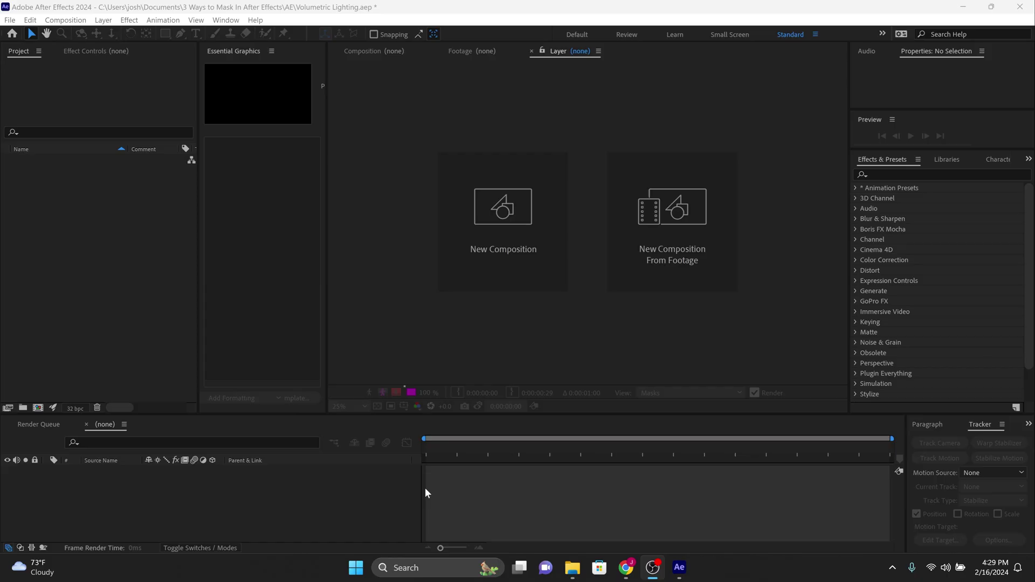
Import the 211505 barn warehouse MP4 and the fog-fx MOV into the project
right_click(73, 127)
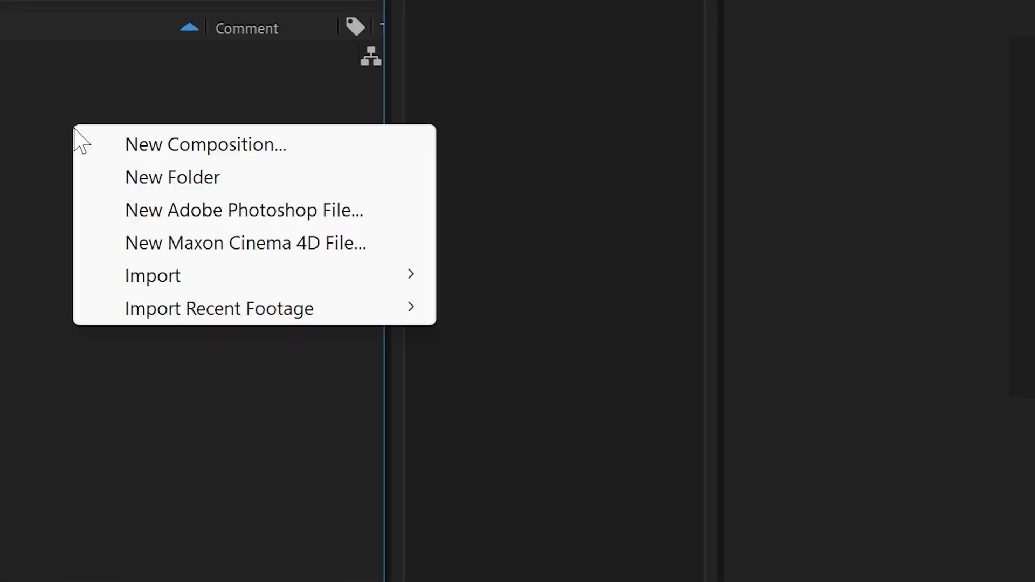
mouse_move(236, 281)
left_click(477, 283)
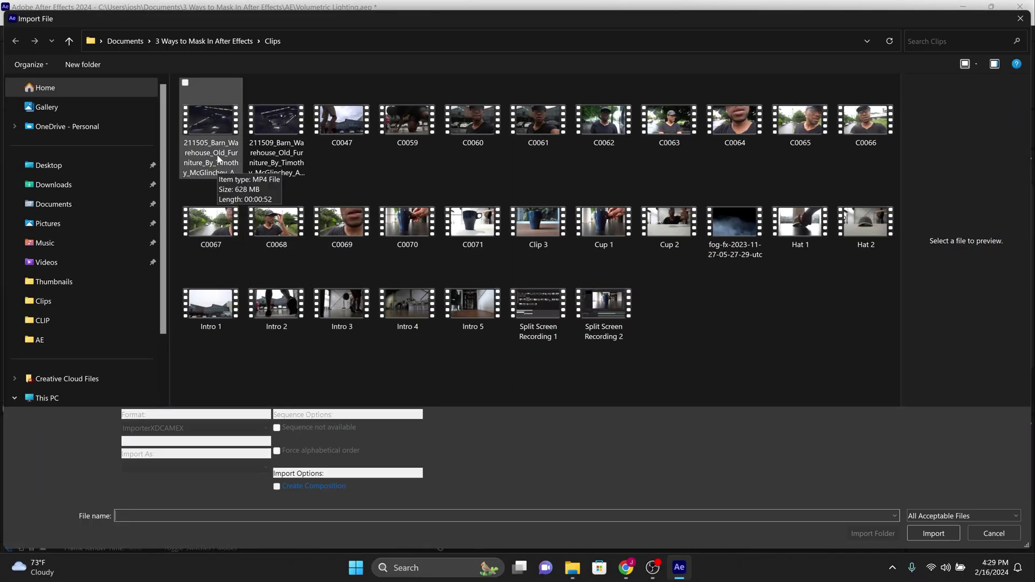
left_click(217, 124)
left_click(733, 221, "ctrl")
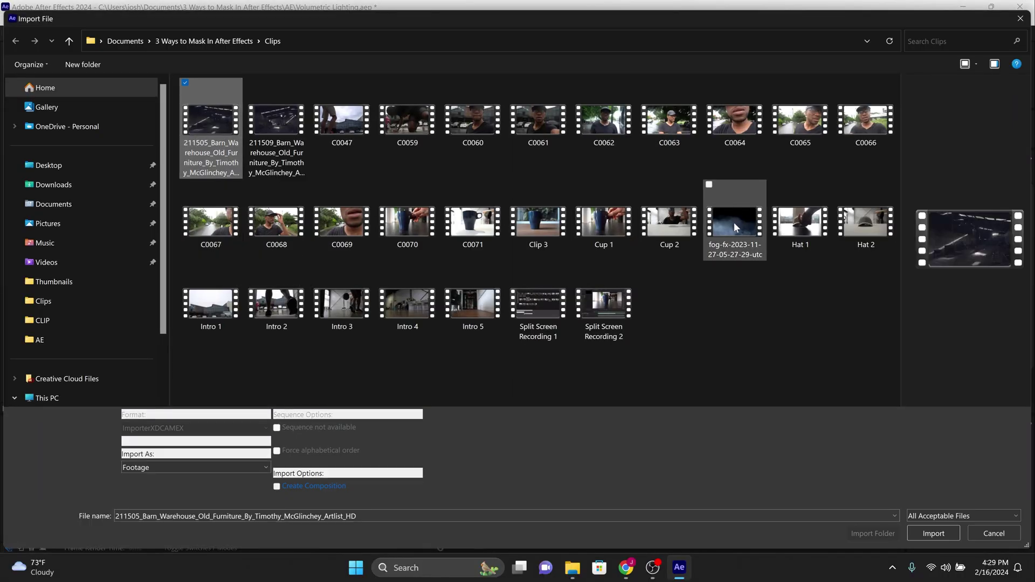
left_click(933, 534)
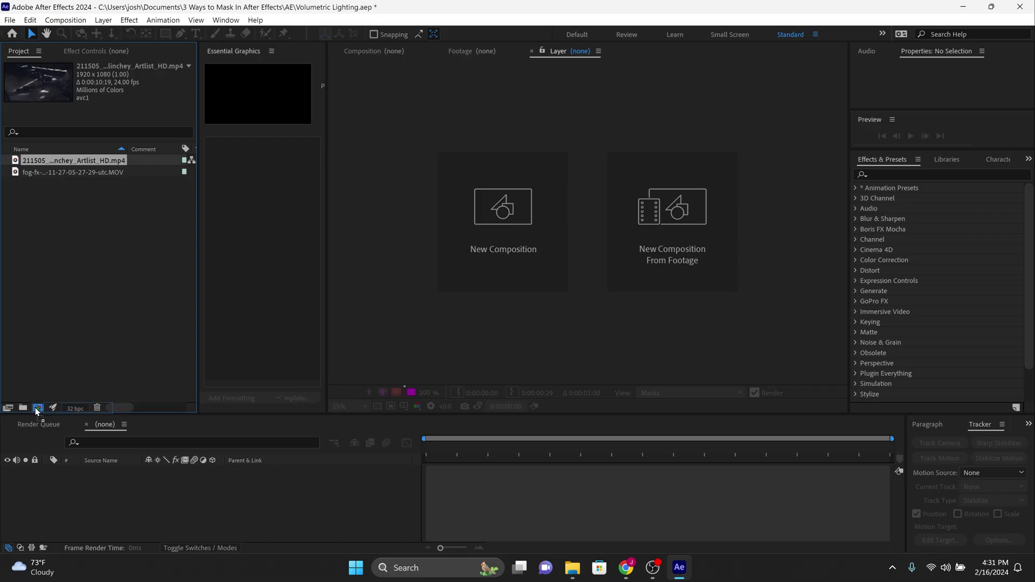
Create the barn warehouse composition and add a full-frame white FFFFFF solid, White Solid 1
left_click_drag(36, 408, 36, 409)
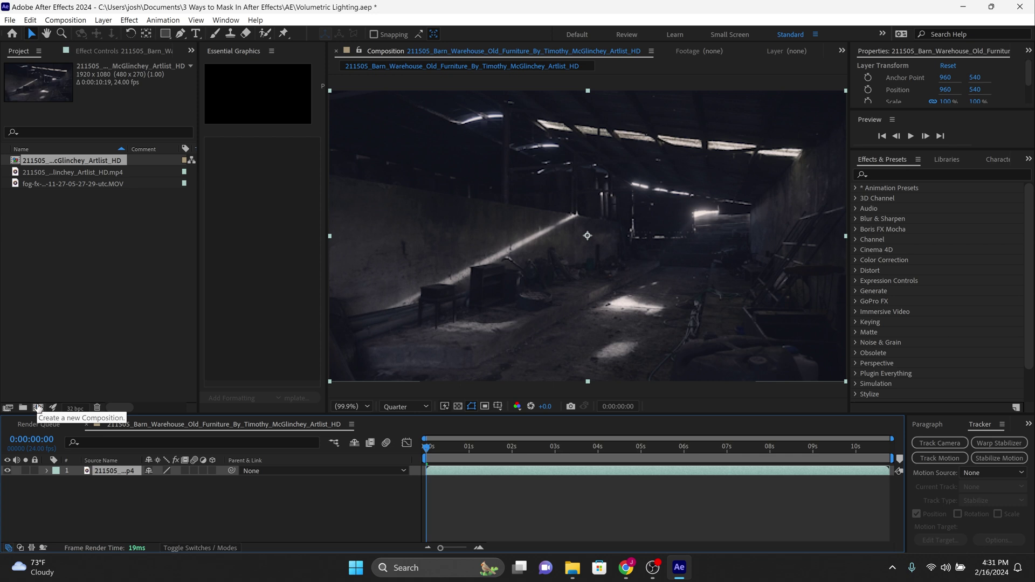
right_click(115, 505)
mouse_move(173, 370)
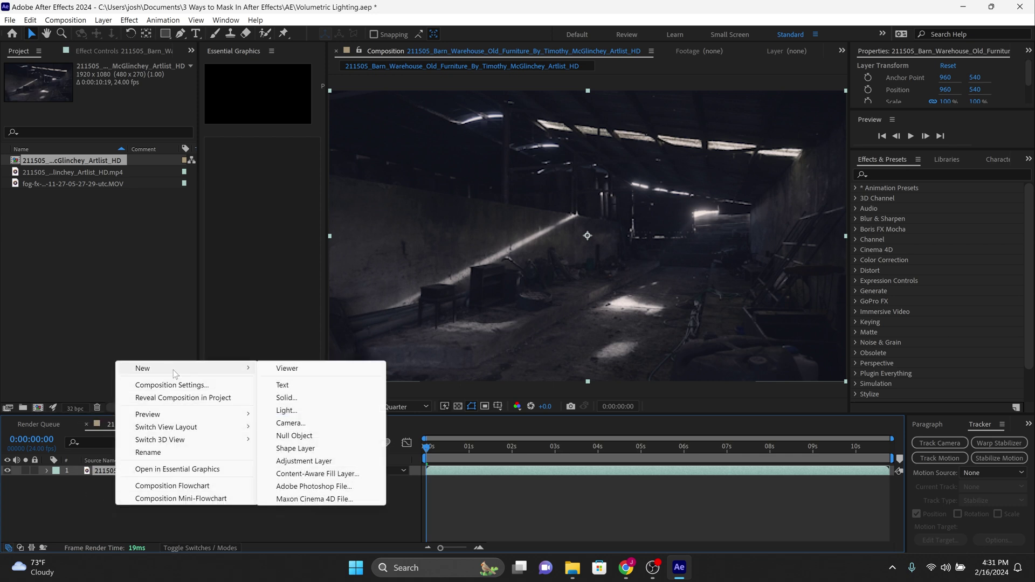
left_click(286, 398)
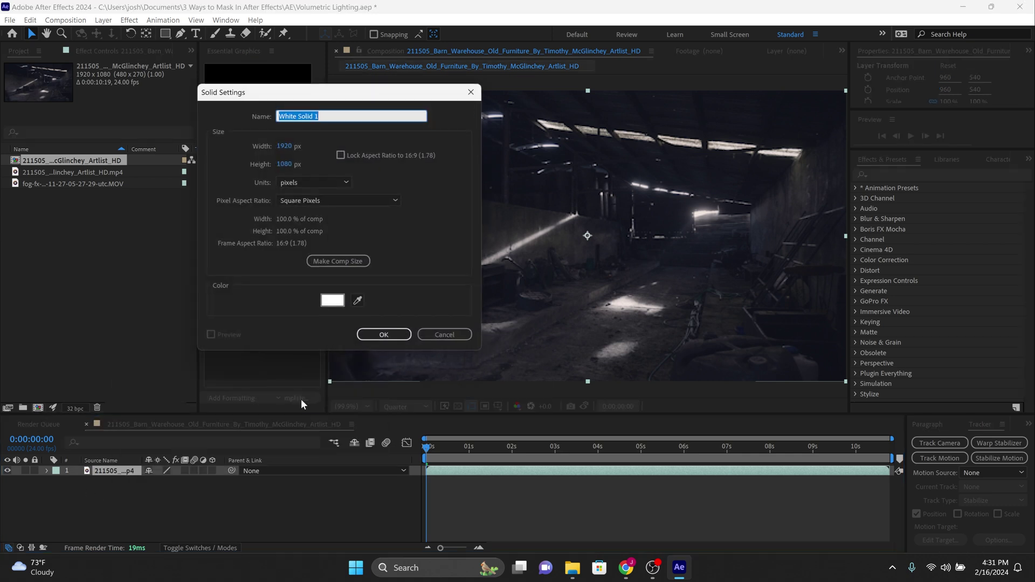
left_click(330, 301)
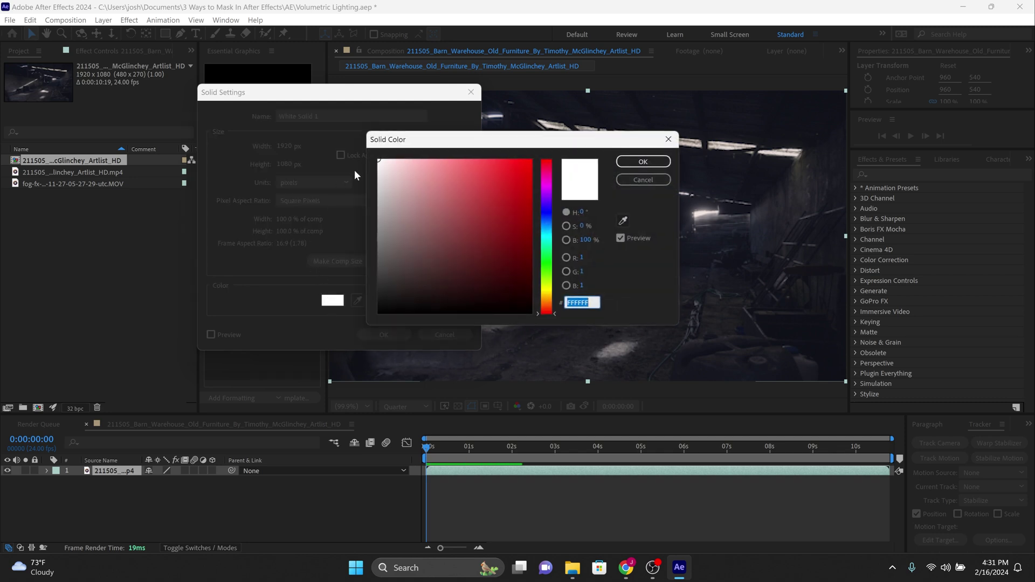
key("Return")
left_click(388, 331)
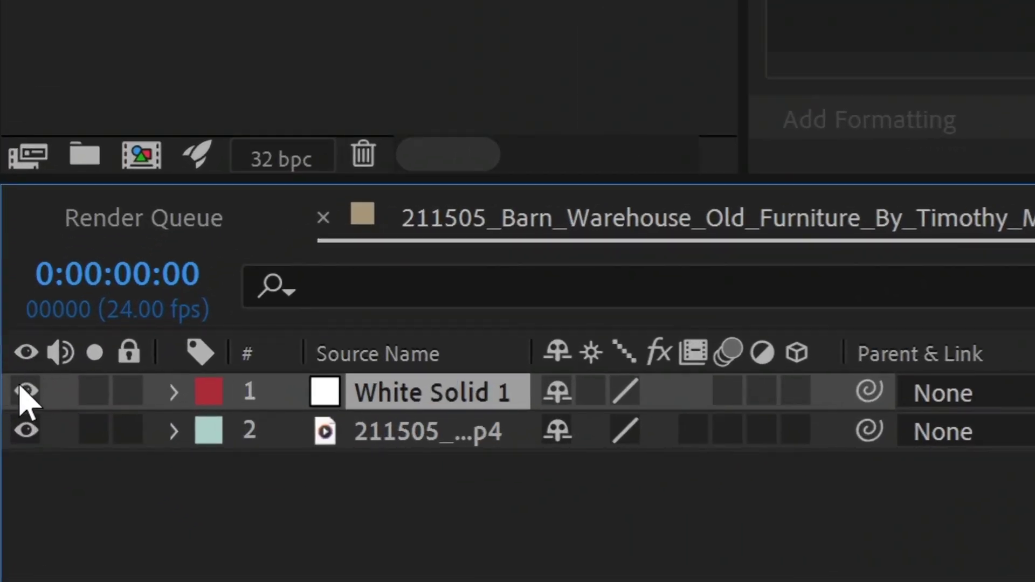
With the solid hidden, pen a slanted beam mask from the roof opening to the floor
left_click(26, 391)
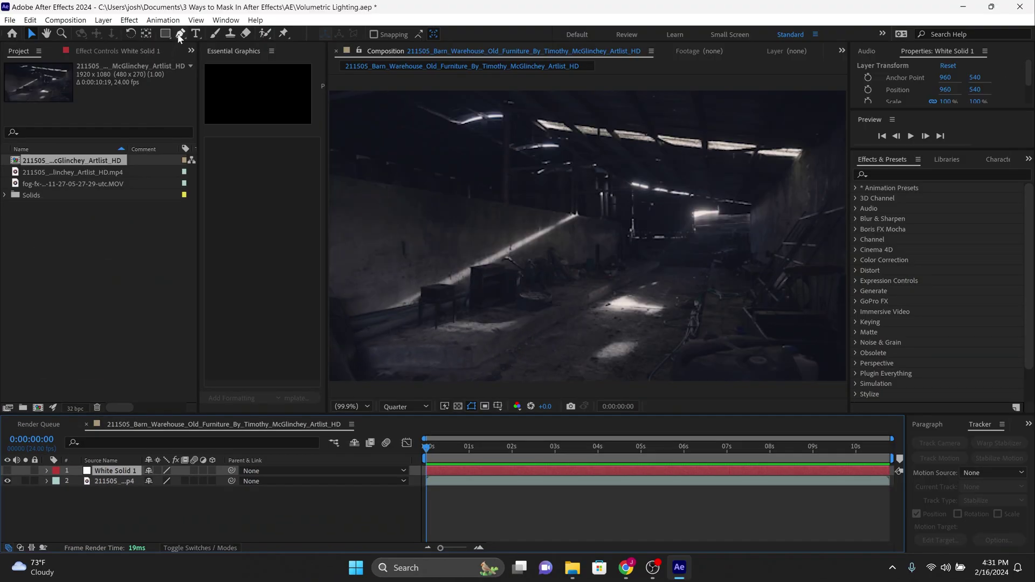
left_click(180, 34)
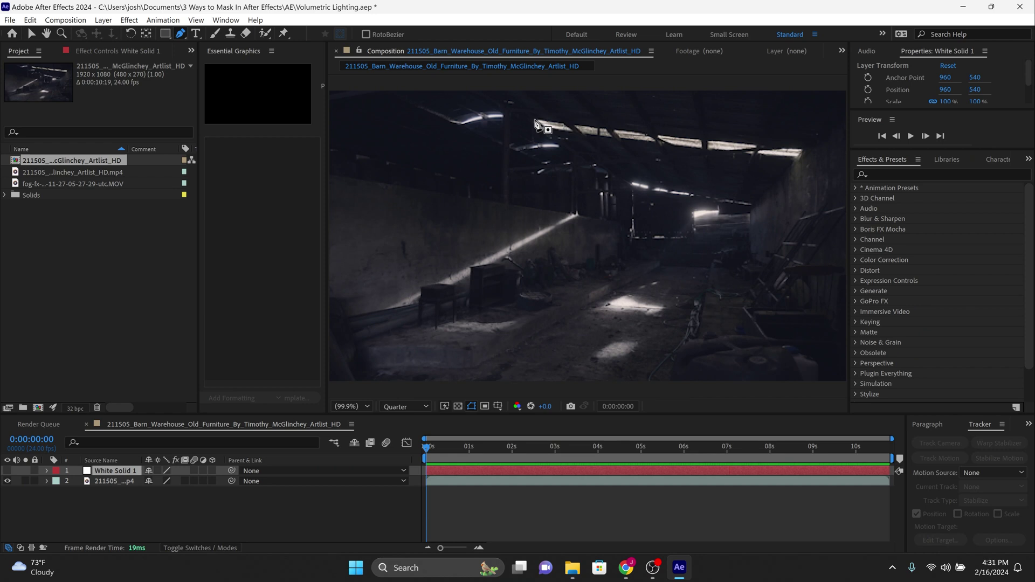
left_click(535, 119)
left_click(601, 310)
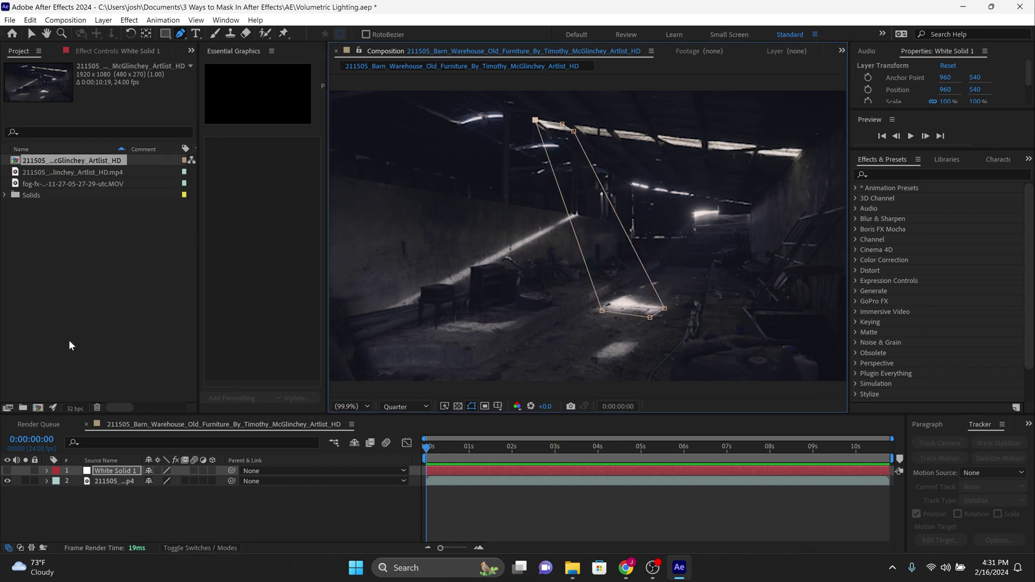
Show the solid again and give Mask 1 a 90 px feather
left_click(7, 471)
left_click(47, 471)
left_click(58, 481)
left_click(68, 491)
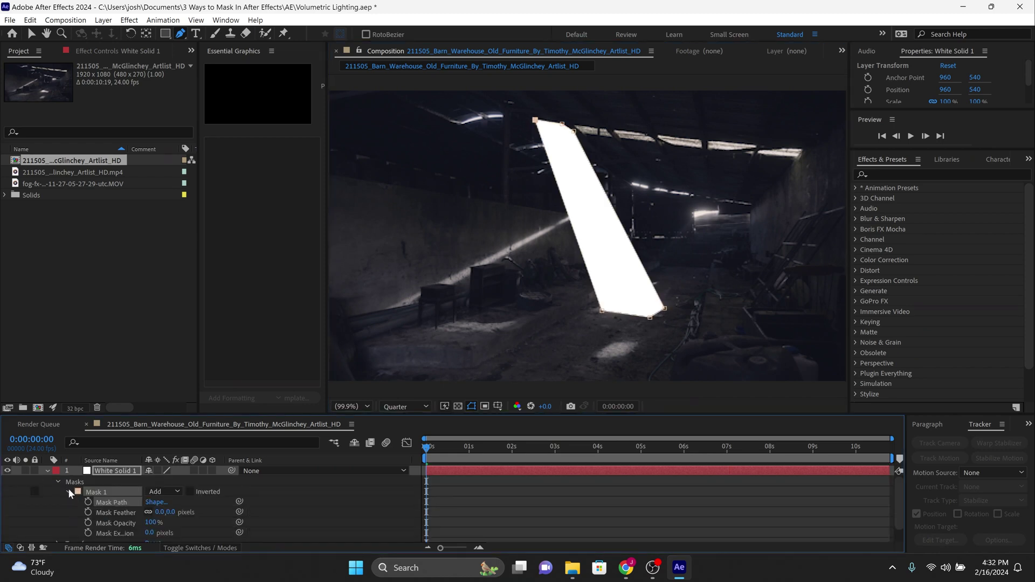
left_click(159, 512)
type("90")
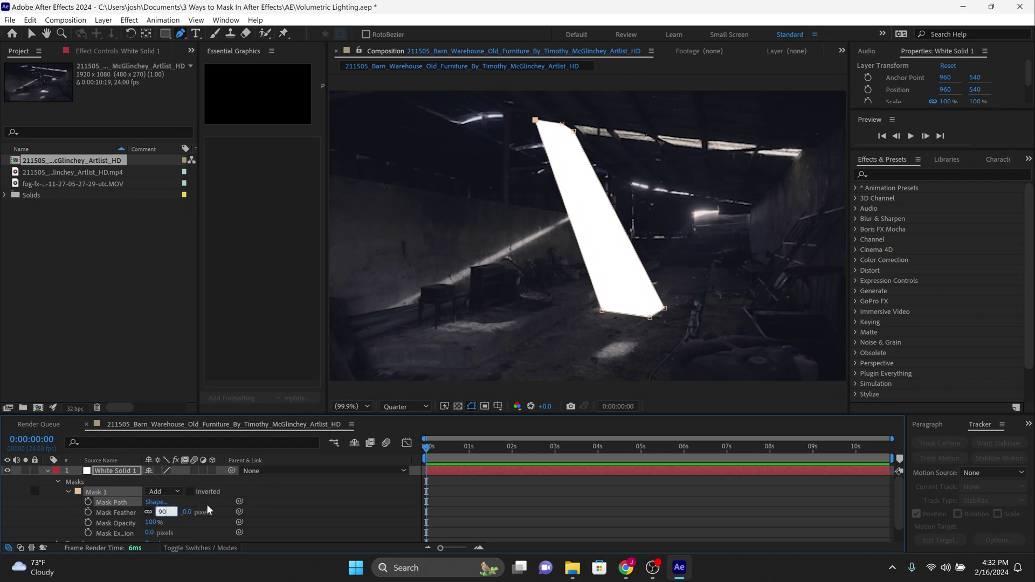
left_click(208, 510)
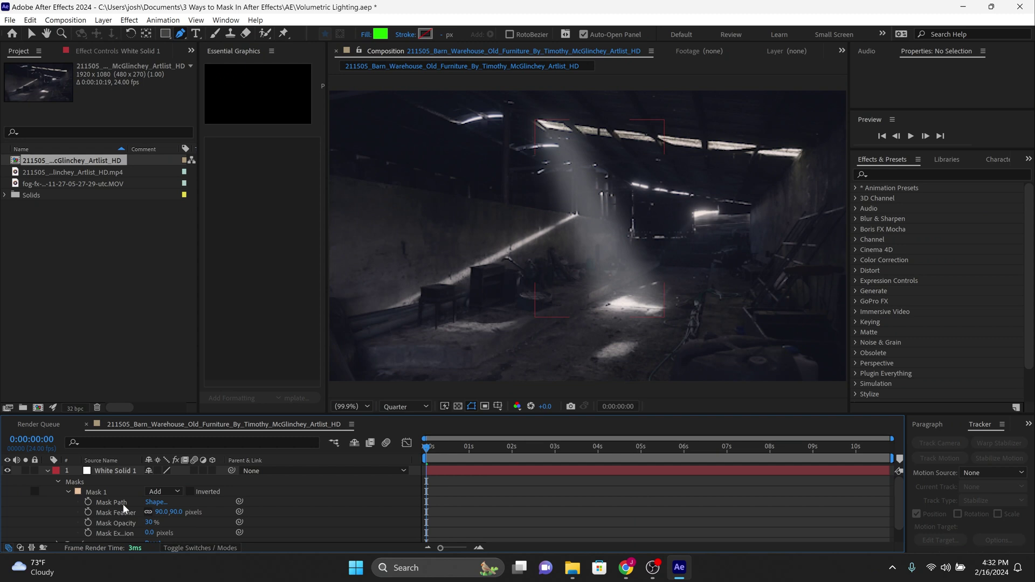
Select Mask 1 and set its first Mask Path keyframe at 0:00:00:00
left_click_drag(435, 448, 865, 448)
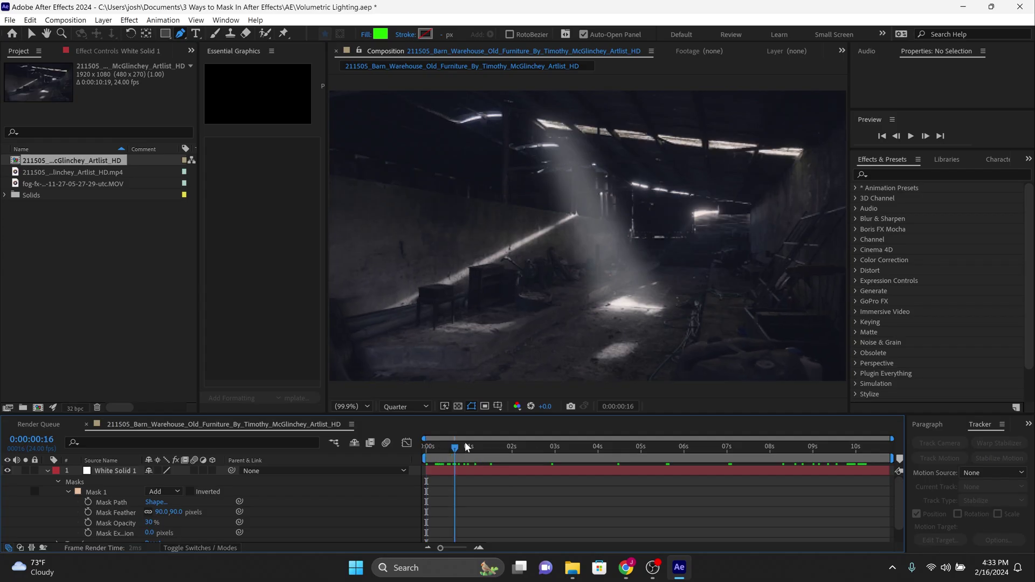
left_click(94, 493)
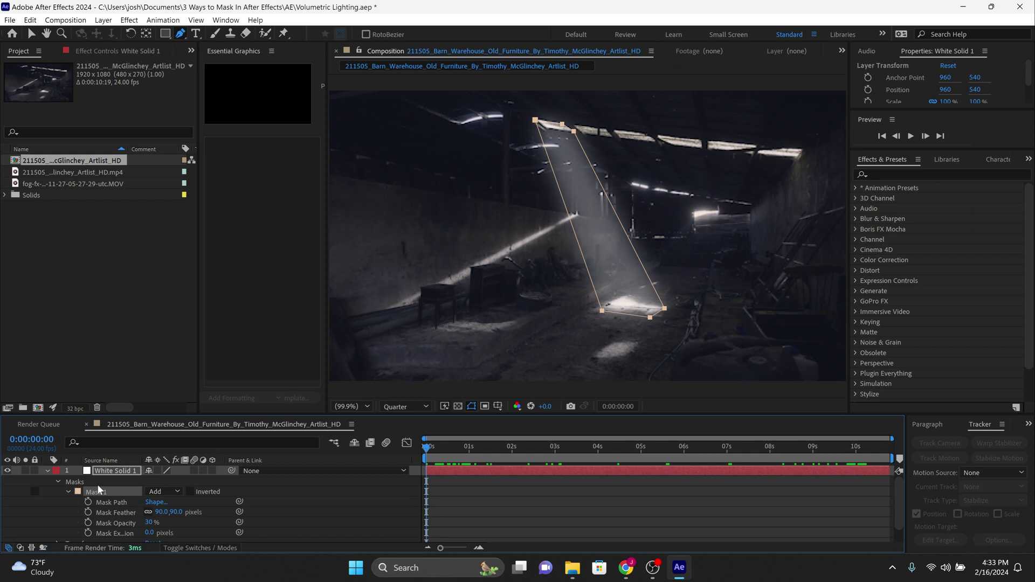
left_click(88, 501)
At 0:00:10:12, raise the beam's top toward the roof, widen its base, and preview
left_click_drag(427, 447, 877, 481)
key("v")
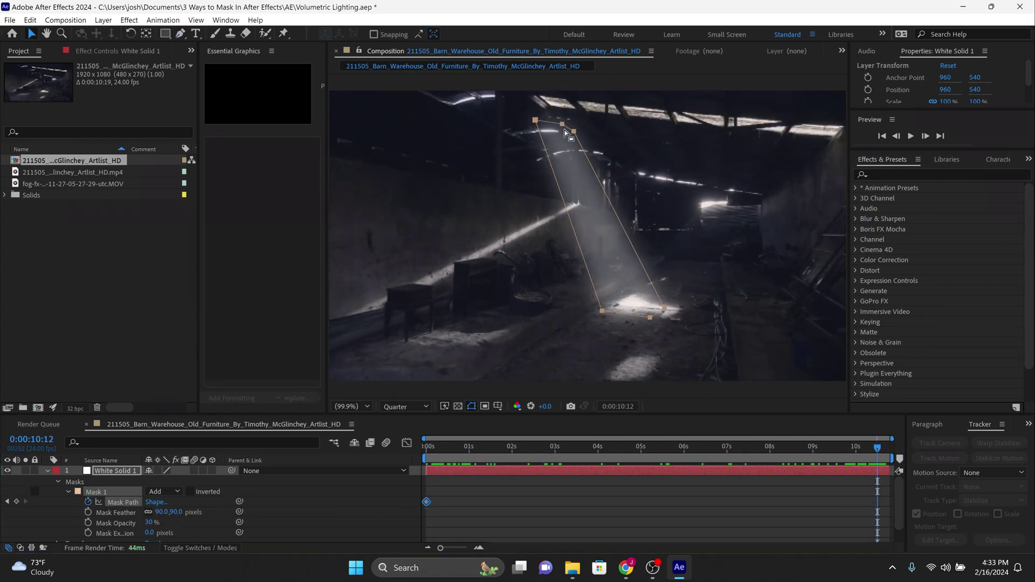
left_click_drag(536, 120, 536, 98)
left_click_drag(664, 308, 684, 307)
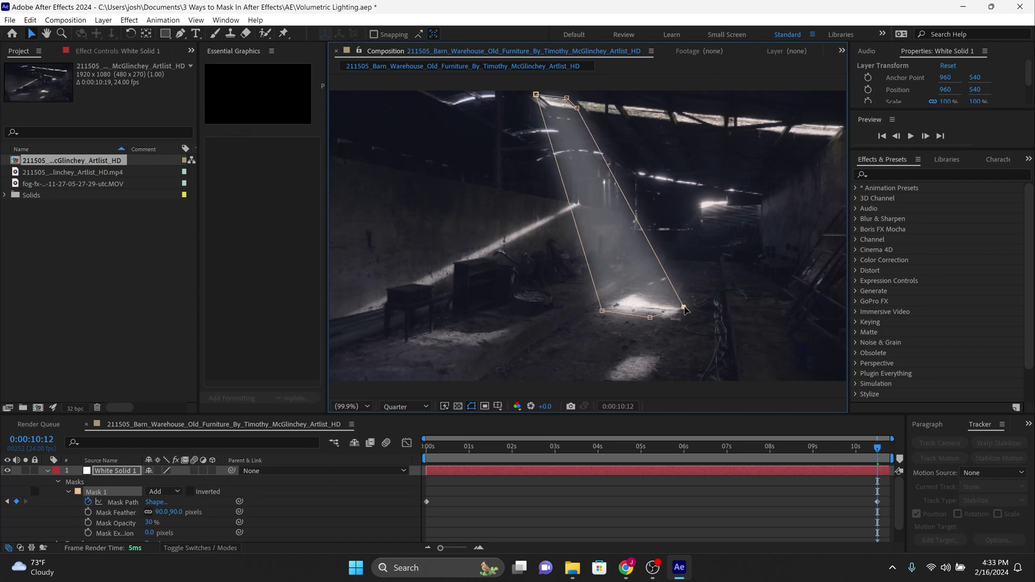
left_click(459, 517)
key("space")
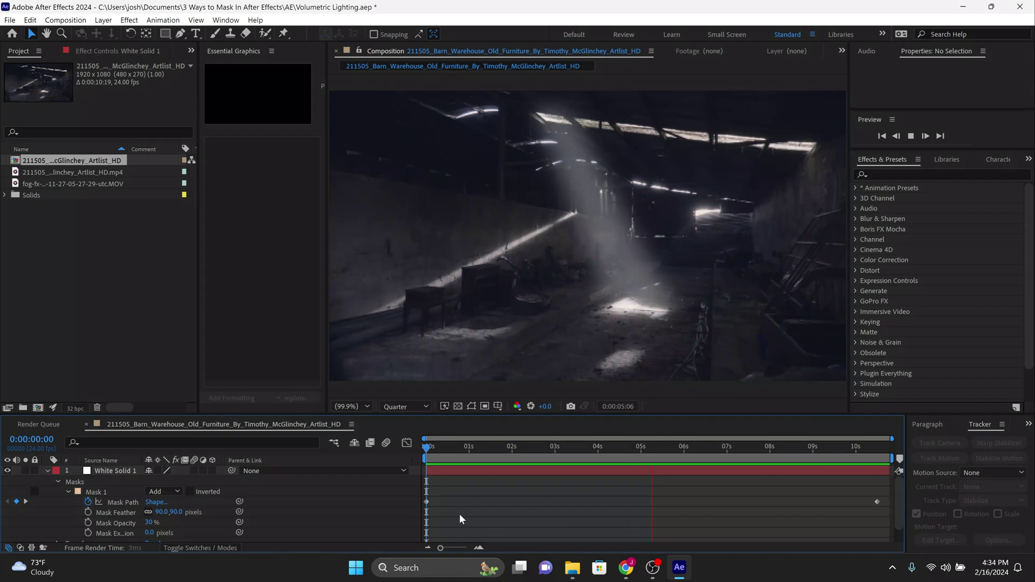
left_click(537, 470)
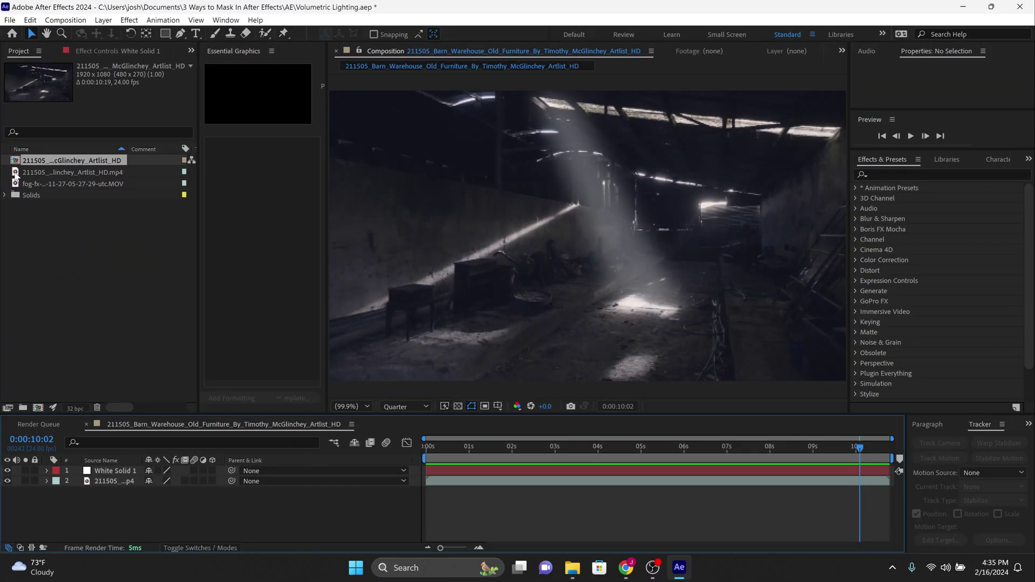
Add the fog-fx MOV as the top layer and set its blending mode to Screen
left_click(22, 339)
left_click_drag(22, 97, 110, 458)
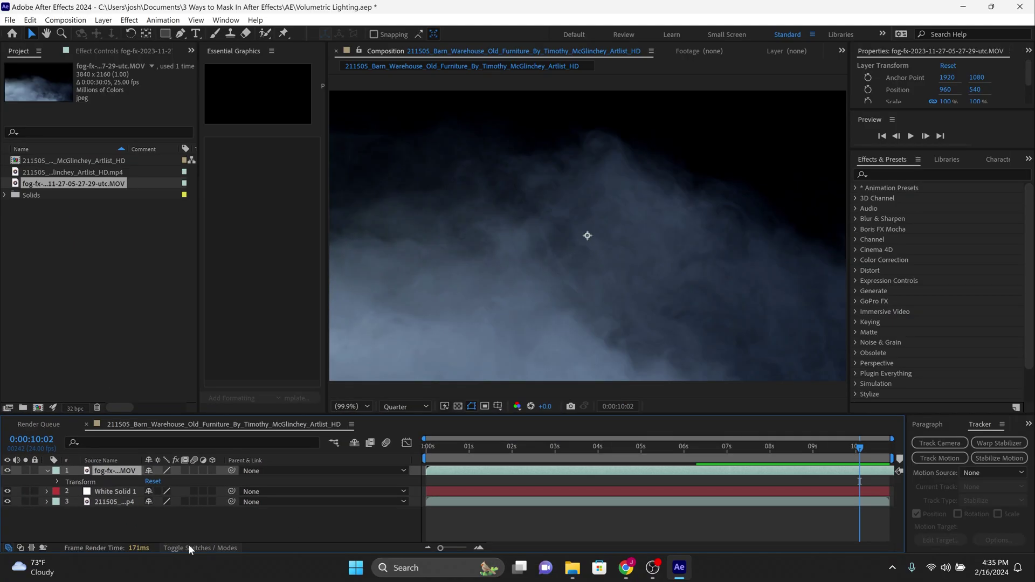
left_click(270, 570)
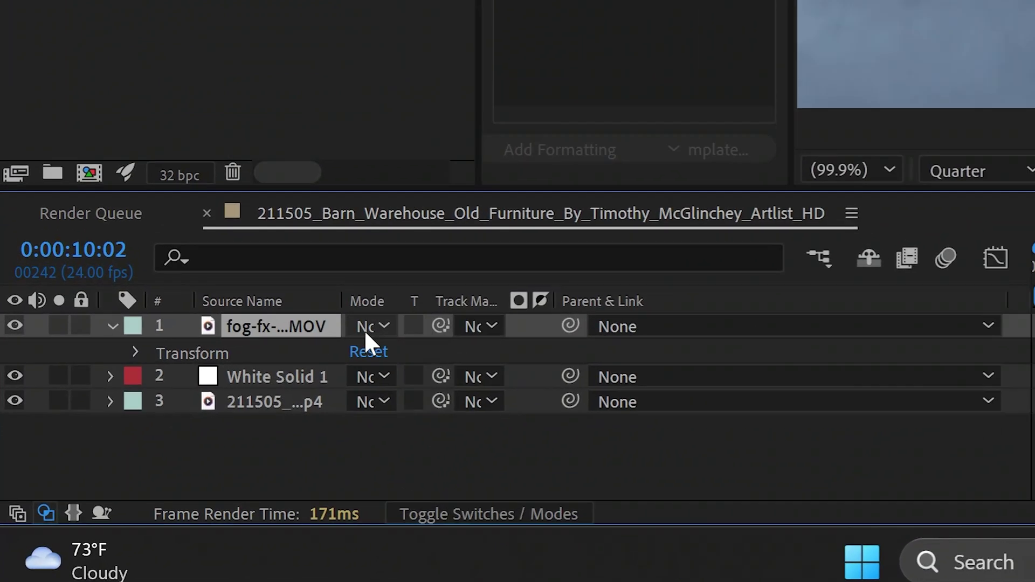
left_click(389, 311)
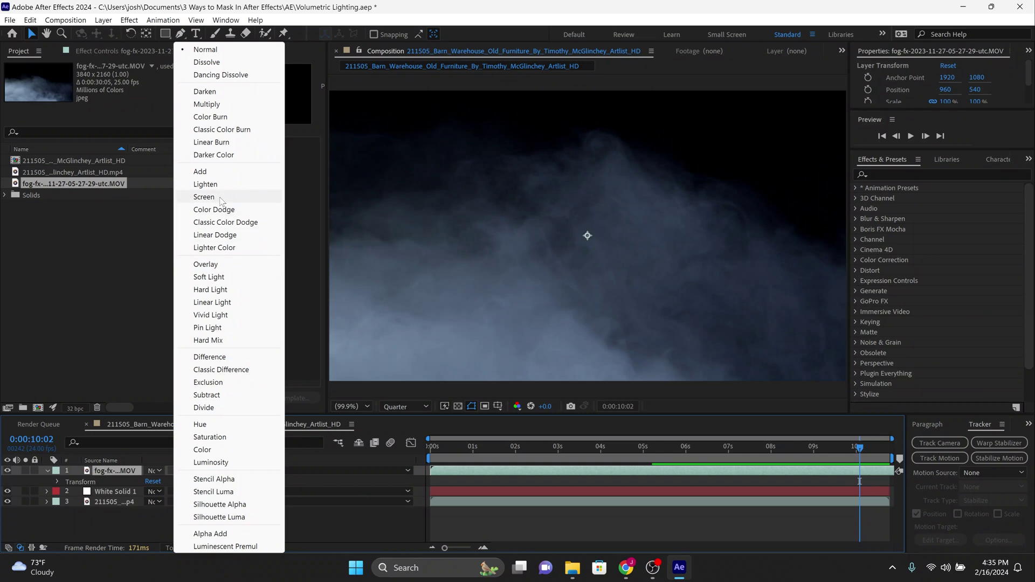
left_click(220, 198)
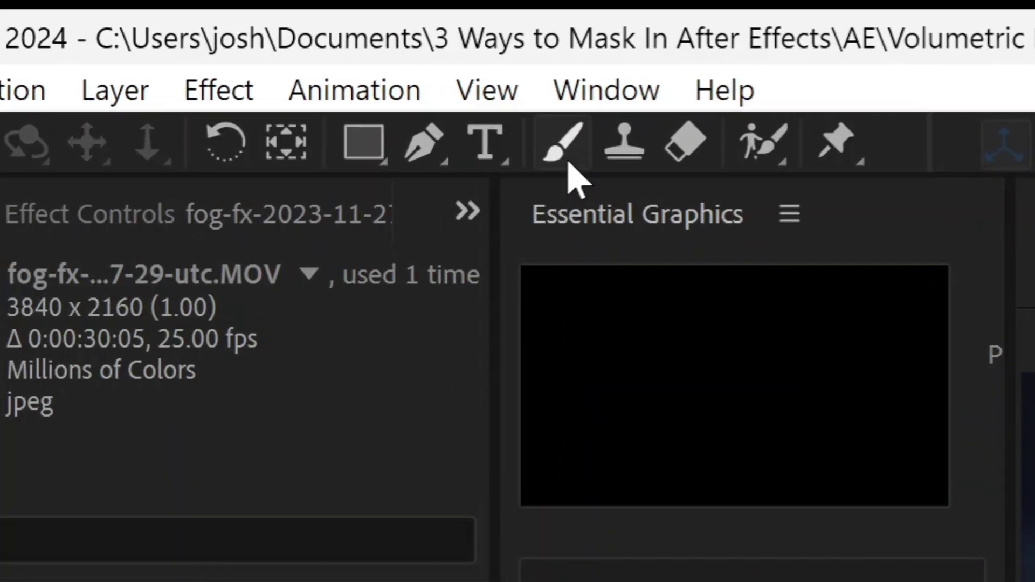
Pen a closed fog mask over the warehouse floor
left_click(424, 144)
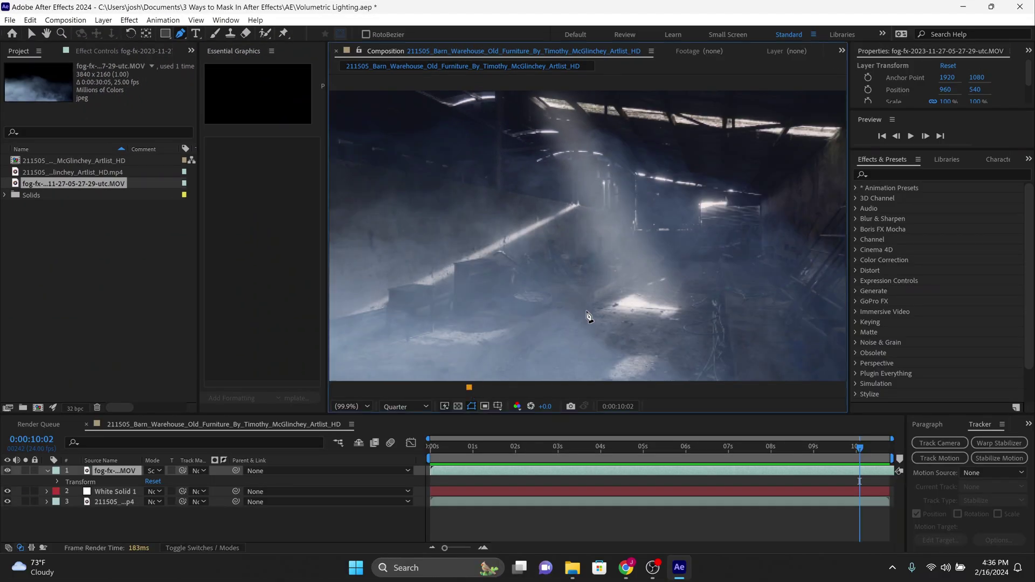
left_click(668, 258)
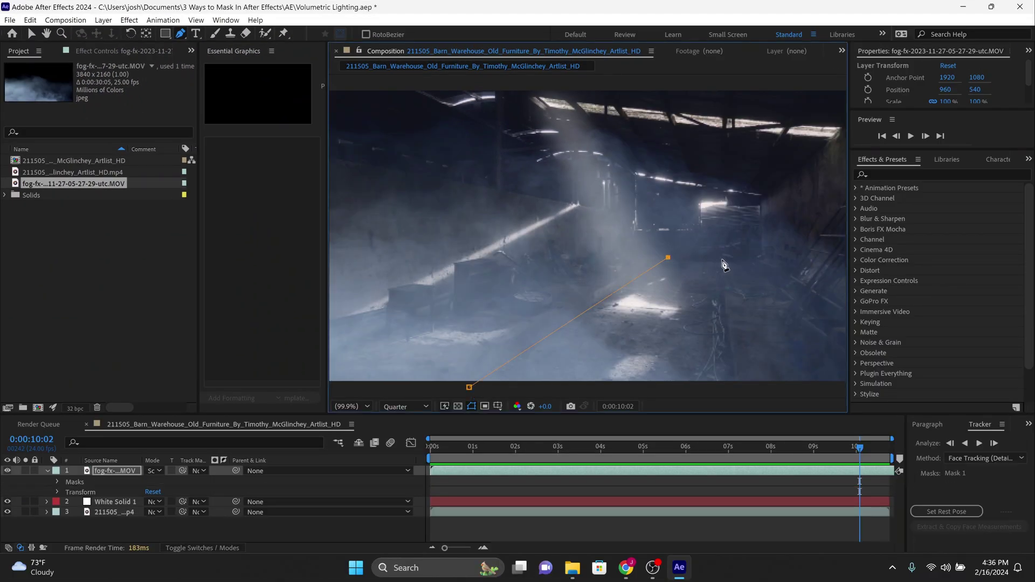
left_click(469, 387)
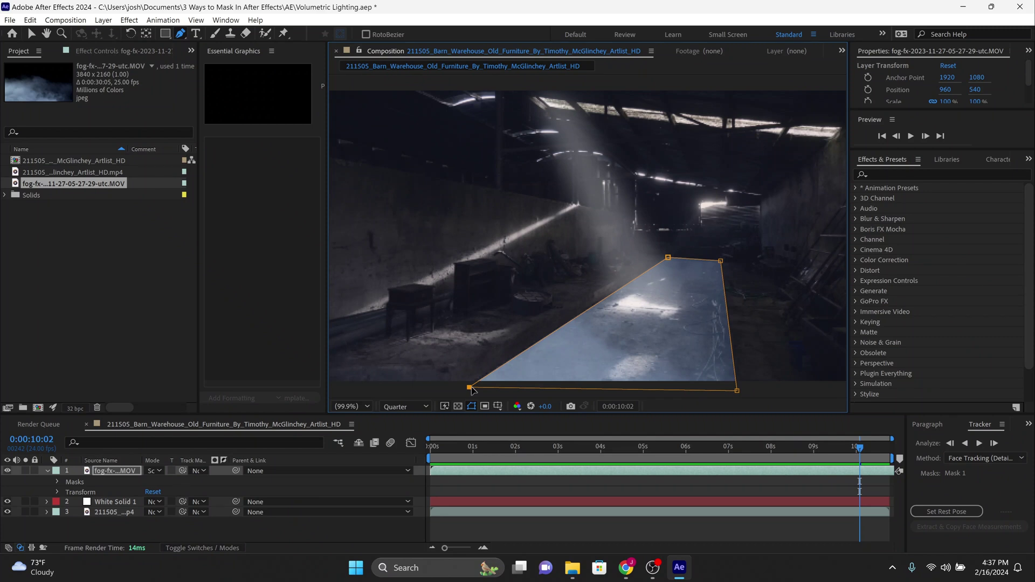
Feather the fog mask 127 px and lower its opacity to 45%
left_click(58, 482)
scroll(66, 490, "down", 1)
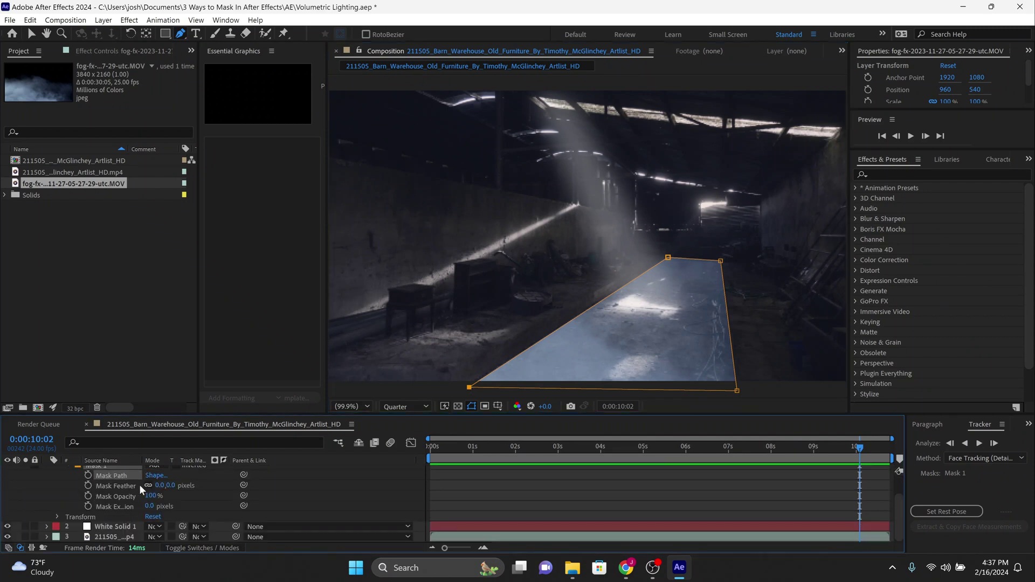
left_click_drag(163, 485, 218, 487)
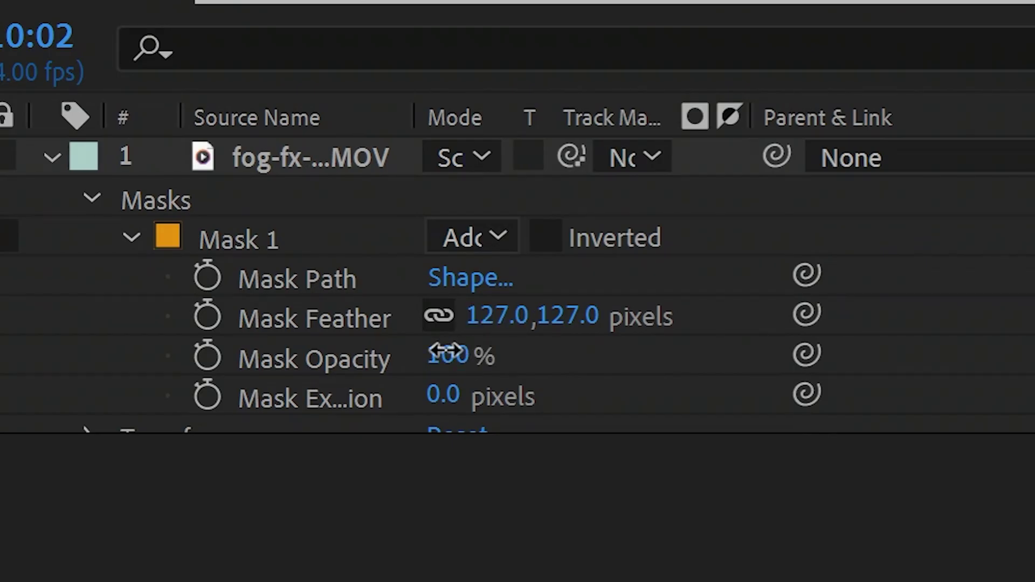
left_click_drag(446, 352, 438, 353)
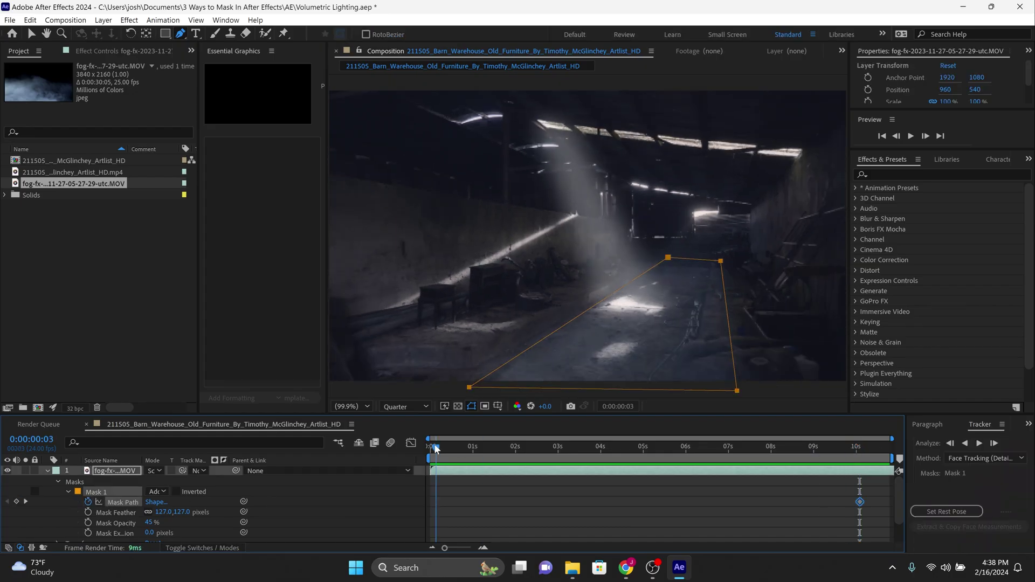
Nudge the mask's far corner to keyframe its shape, then preview
key("v")
left_click_drag(668, 257, 658, 263)
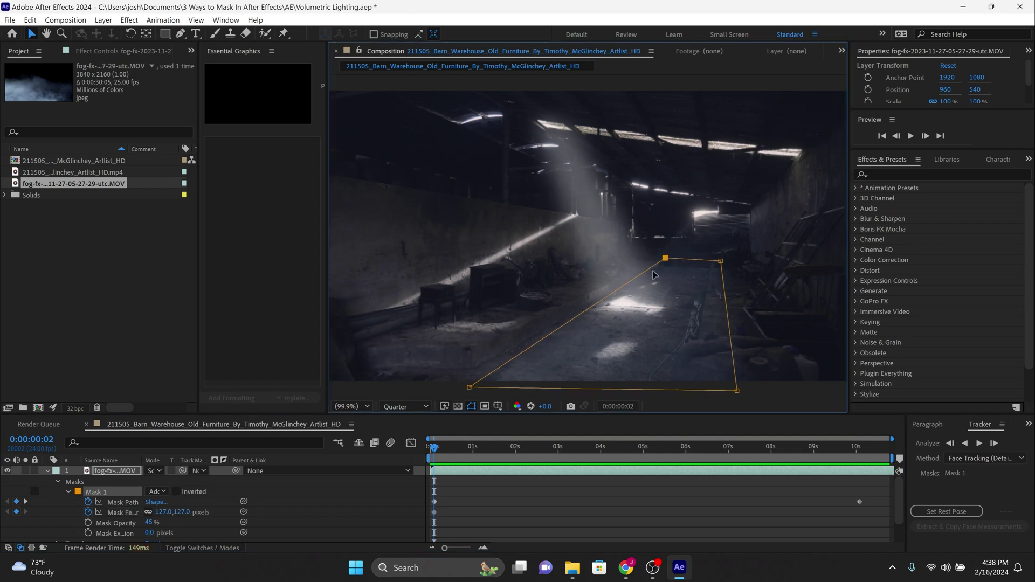
key("space")
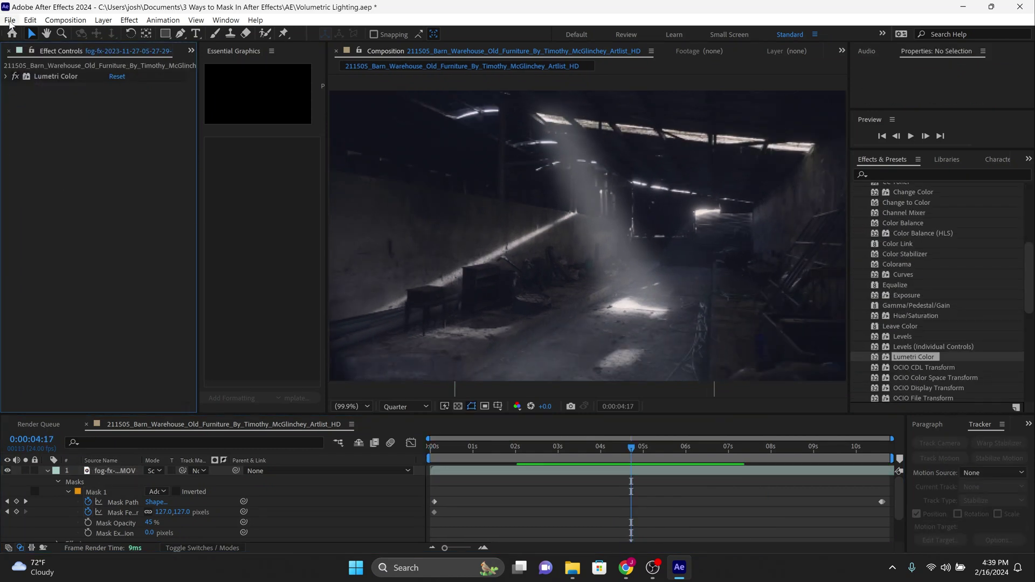
Add the warehouse composition to the Render Queue with H.264 as the output format
left_click(10, 21)
mouse_move(97, 210)
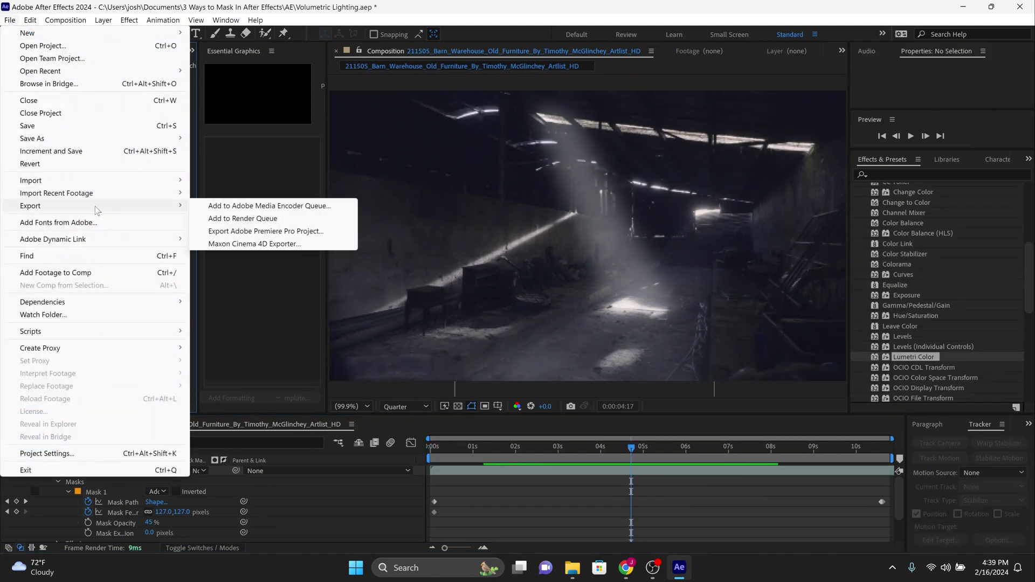
left_click(228, 218)
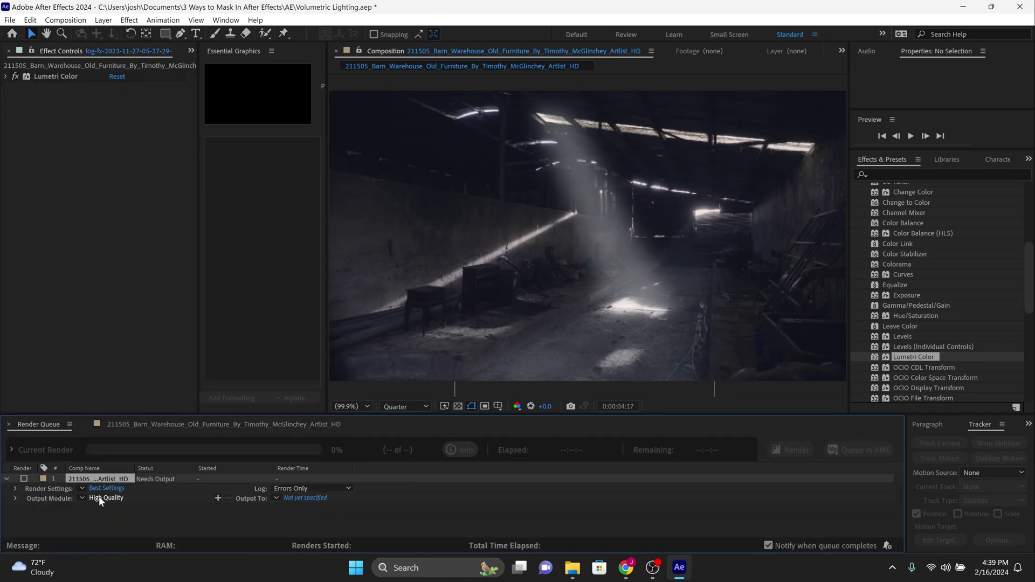
left_click(102, 496)
left_click(266, 85)
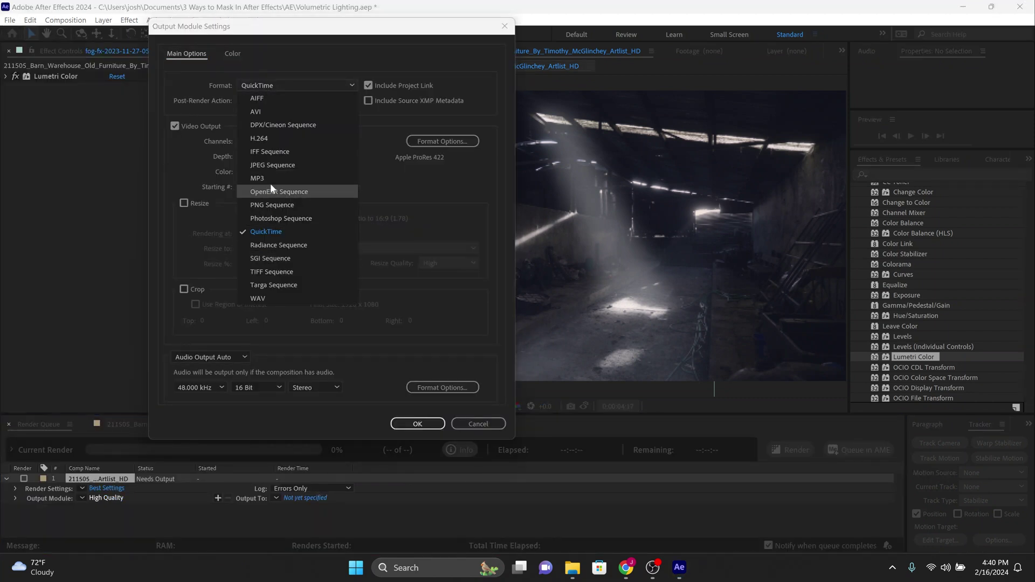
key("Escape")
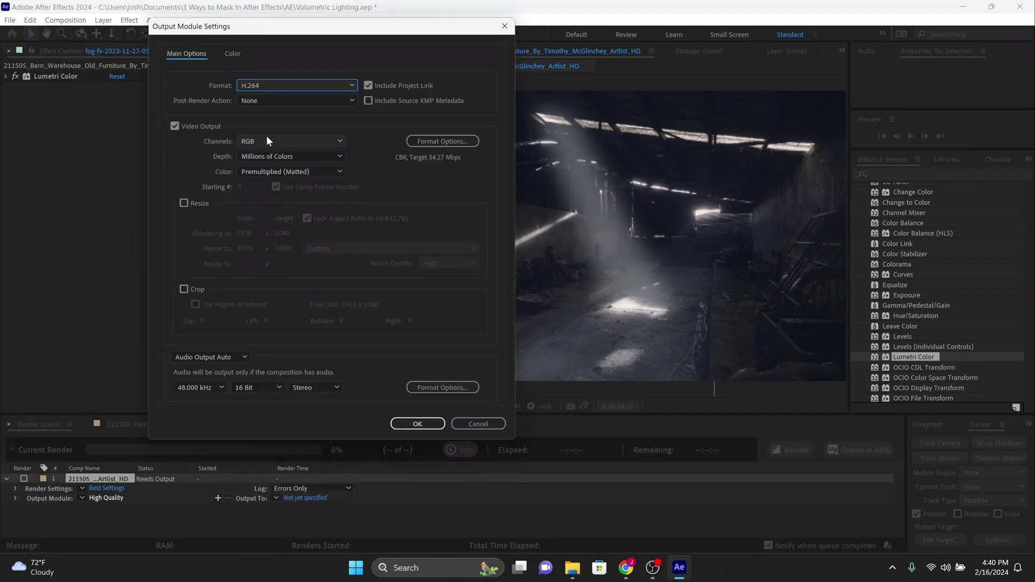
left_click(418, 424)
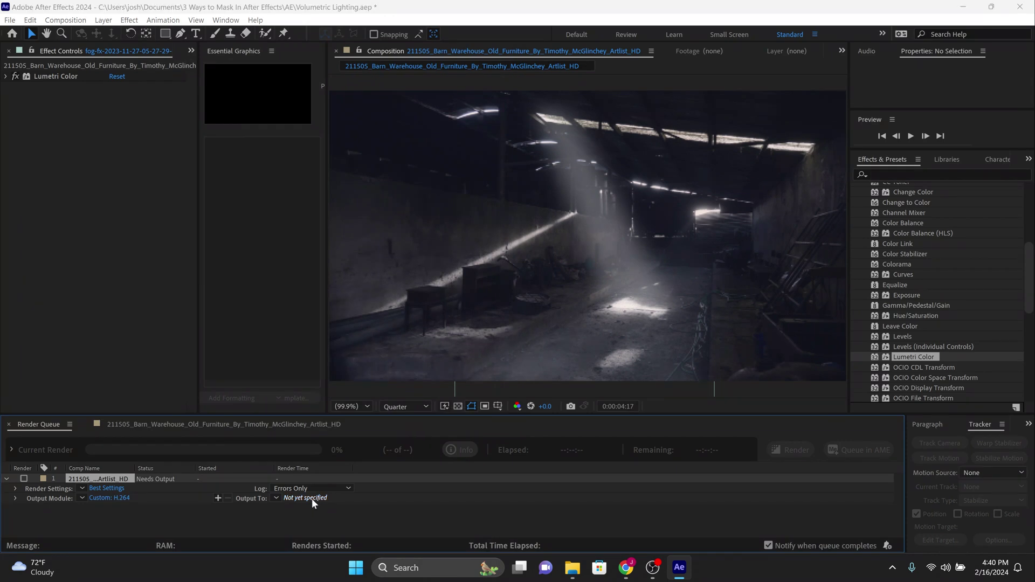
Save the render output to the Desktop as Fog Scene
left_click(312, 498)
left_click(429, 139)
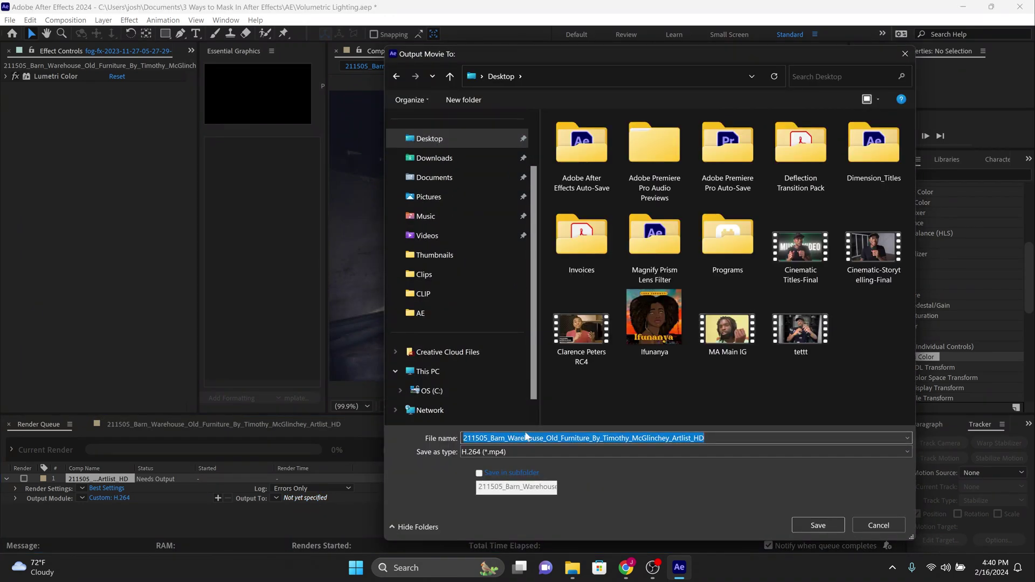
type("Fog Scene")
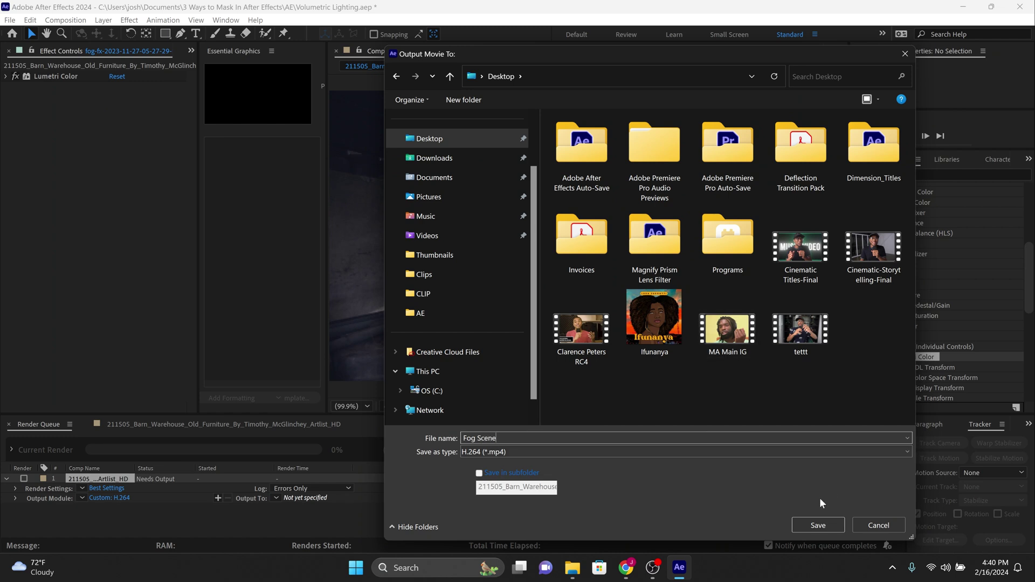
left_click(813, 524)
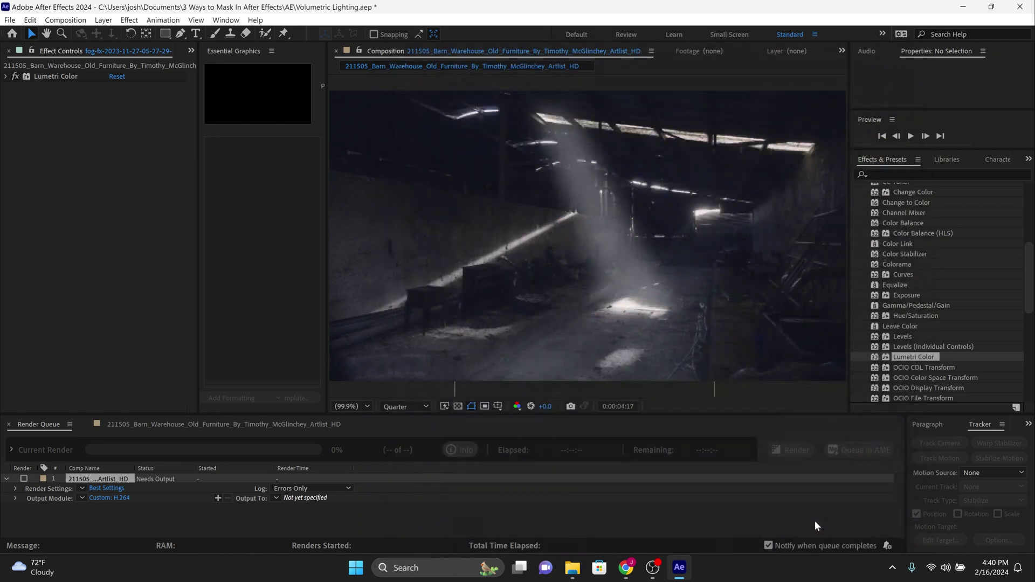
Render the queued warehouse fog composition
left_click(795, 450)
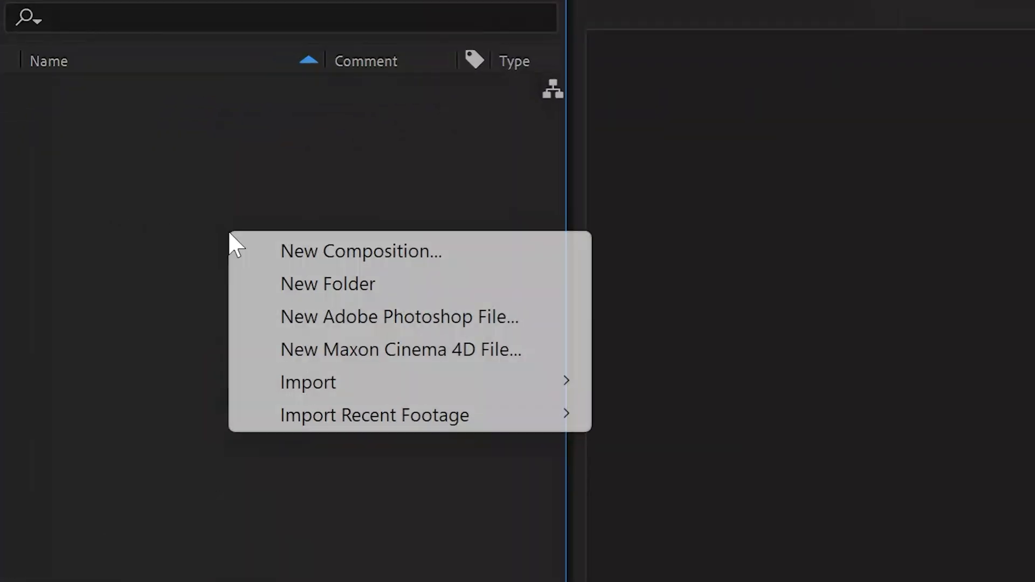
Import the Intro 1.MP4 clip into the project
mouse_move(164, 270)
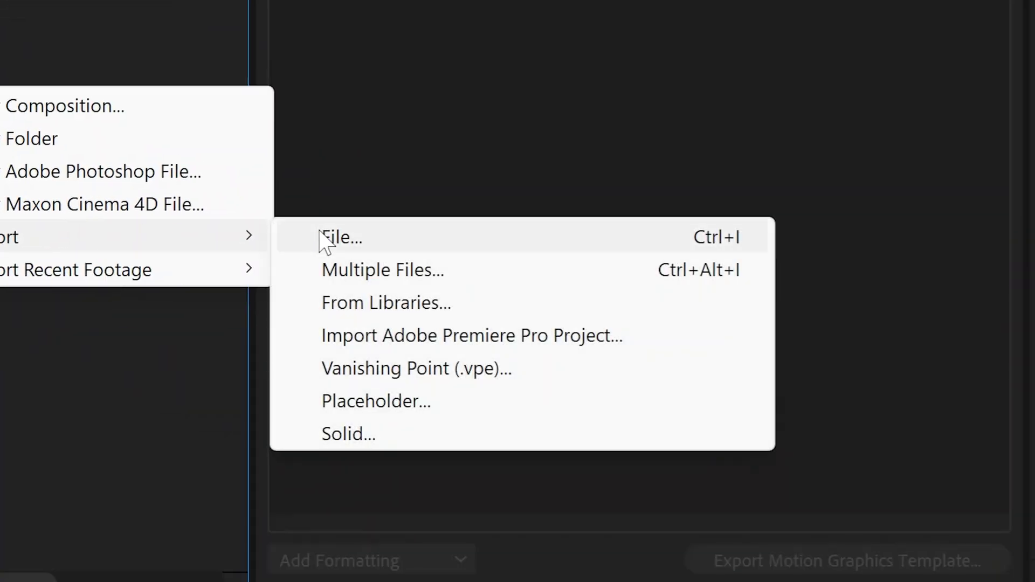
left_click(323, 237)
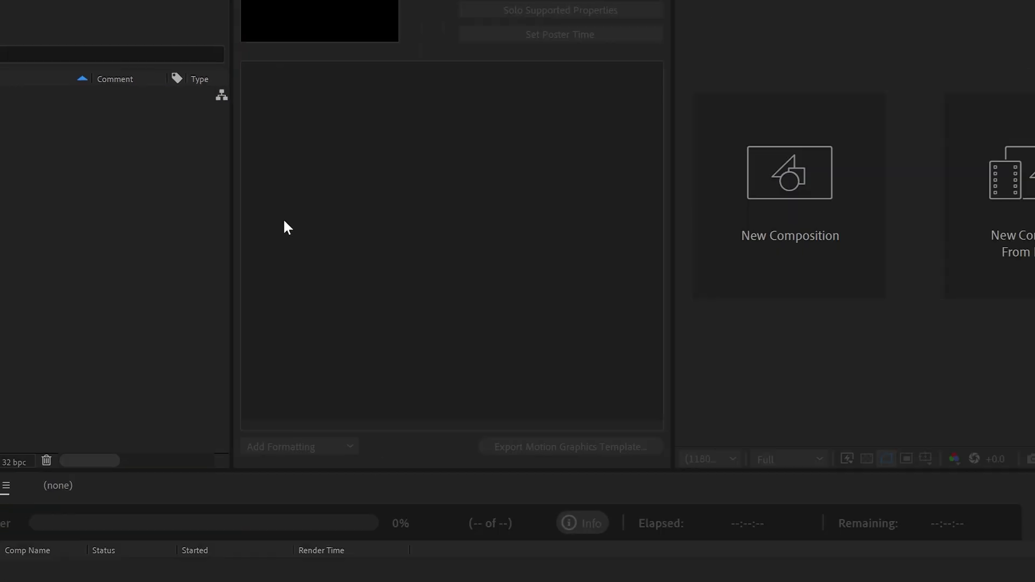
left_click(210, 302)
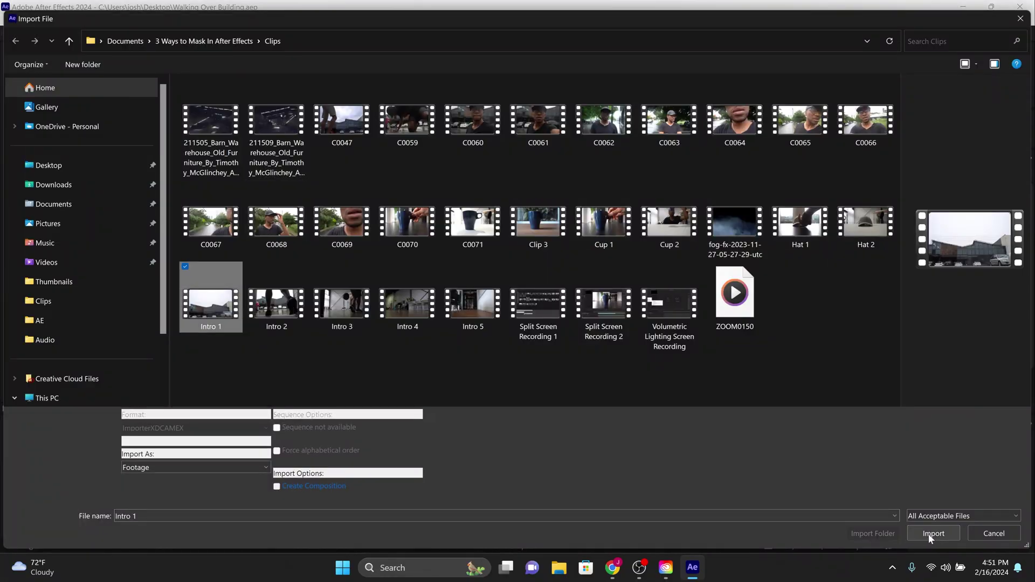
left_click(928, 533)
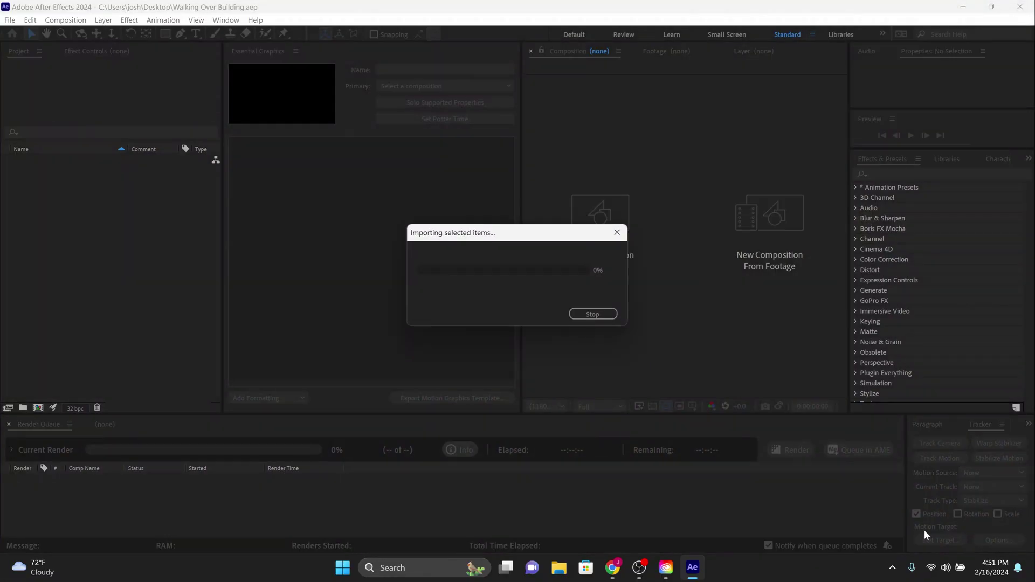
Build a composition from Intro 1.MP4 and rename it Everything
left_click_drag(35, 57, 86, 247)
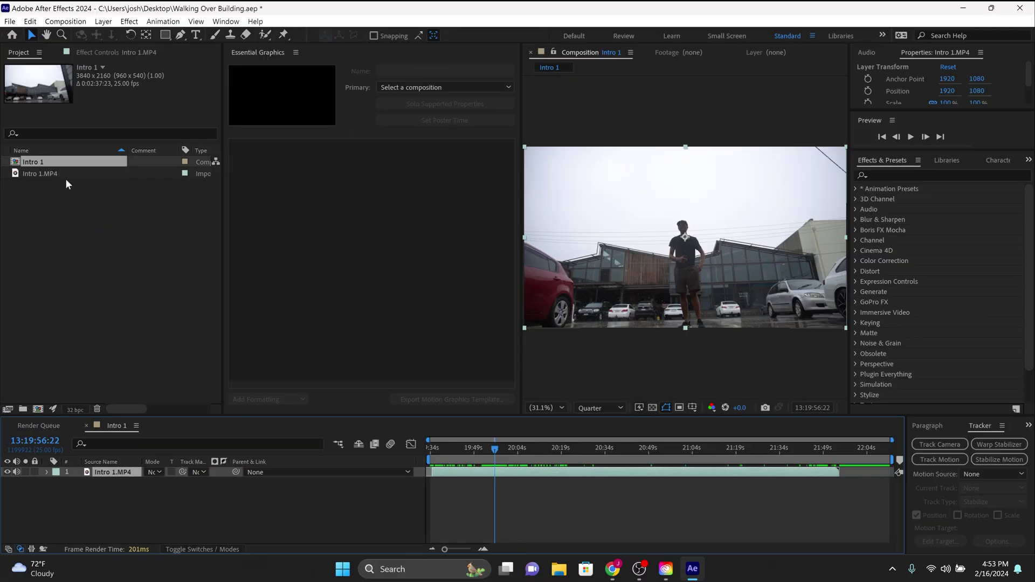
right_click(48, 168)
left_click(86, 351)
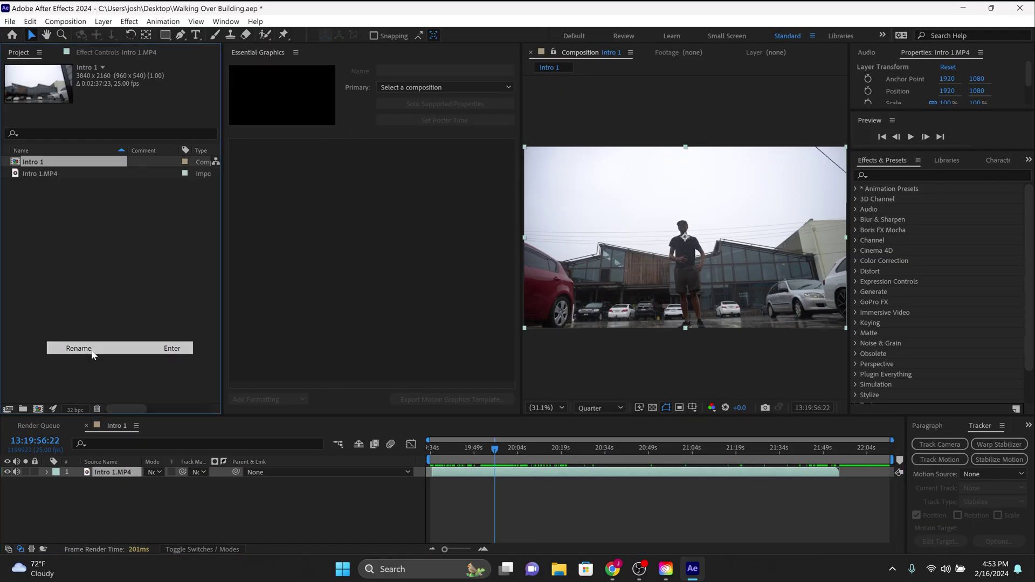
type("Everything")
key("Return")
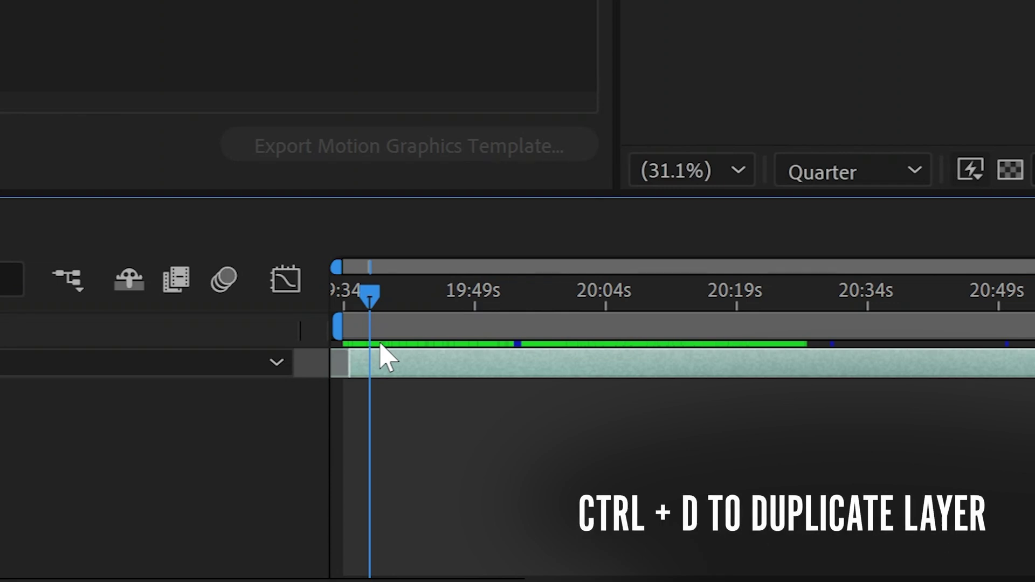
Duplicate the Intro 1.MP4 layer, freeze the top copy, and stretch it to the clip's end
key("ctrl+d")
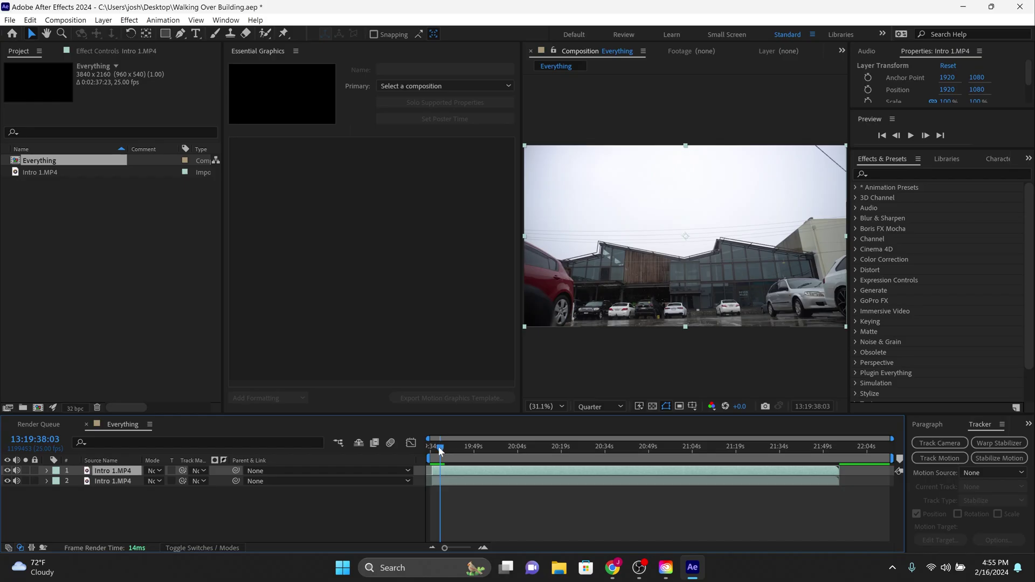
right_click(445, 475)
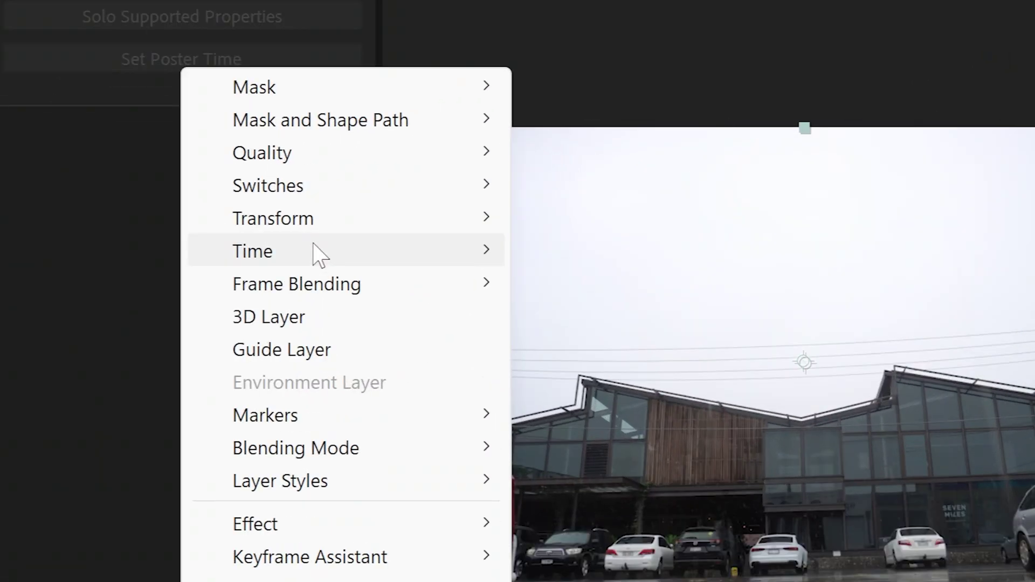
mouse_move(522, 195)
left_click(586, 356)
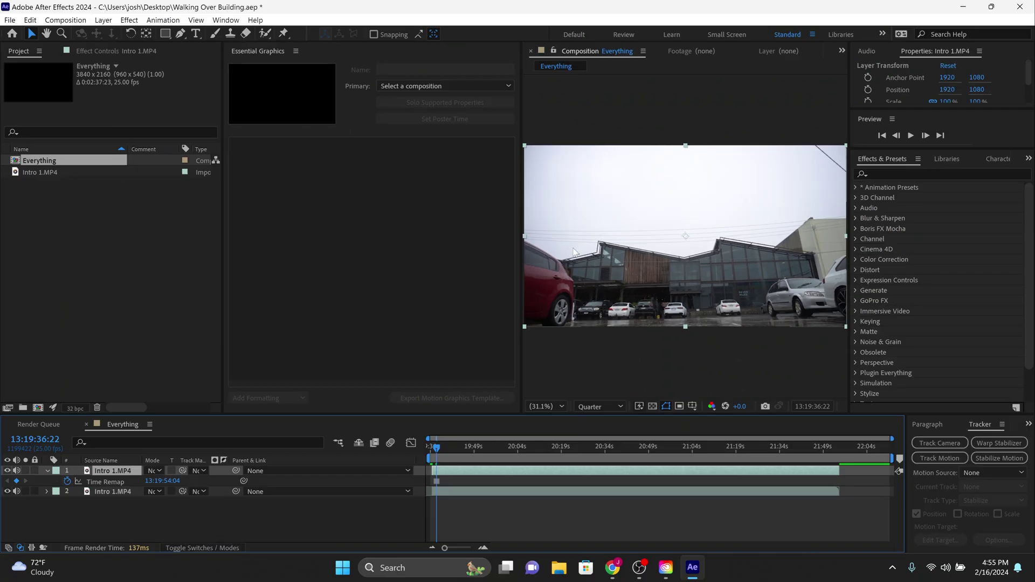
left_click_drag(734, 476, 570, 478)
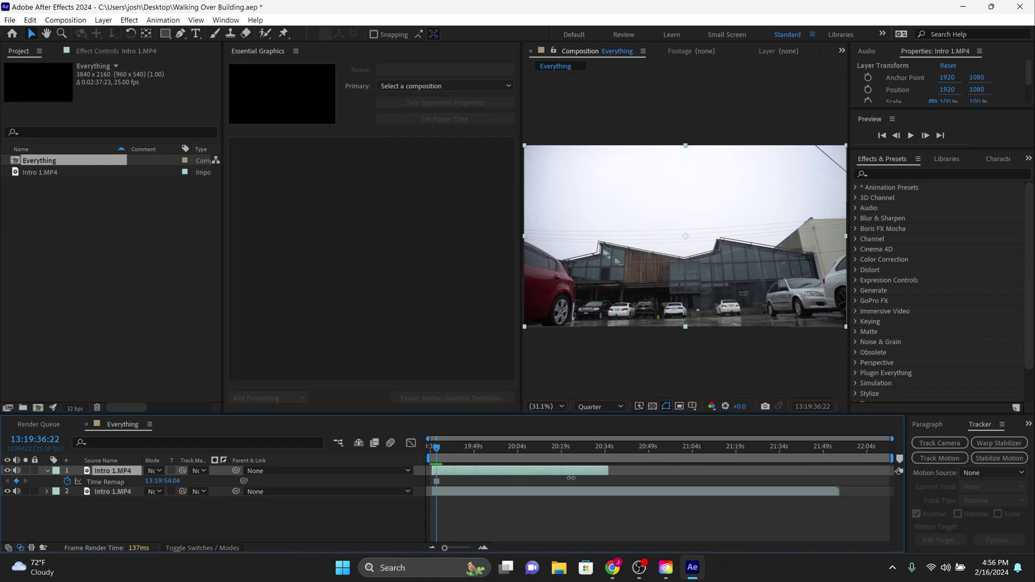
left_click_drag(667, 472, 825, 474)
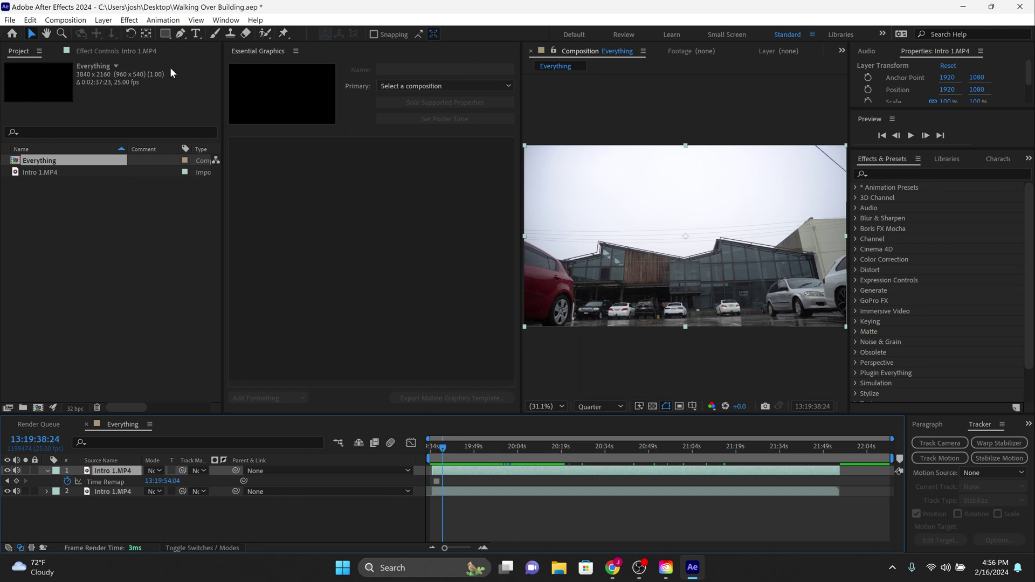
Zoom in and draw Mask 1 around the building on the frozen top layer
key("h")
scroll(583, 258, "up", 6)
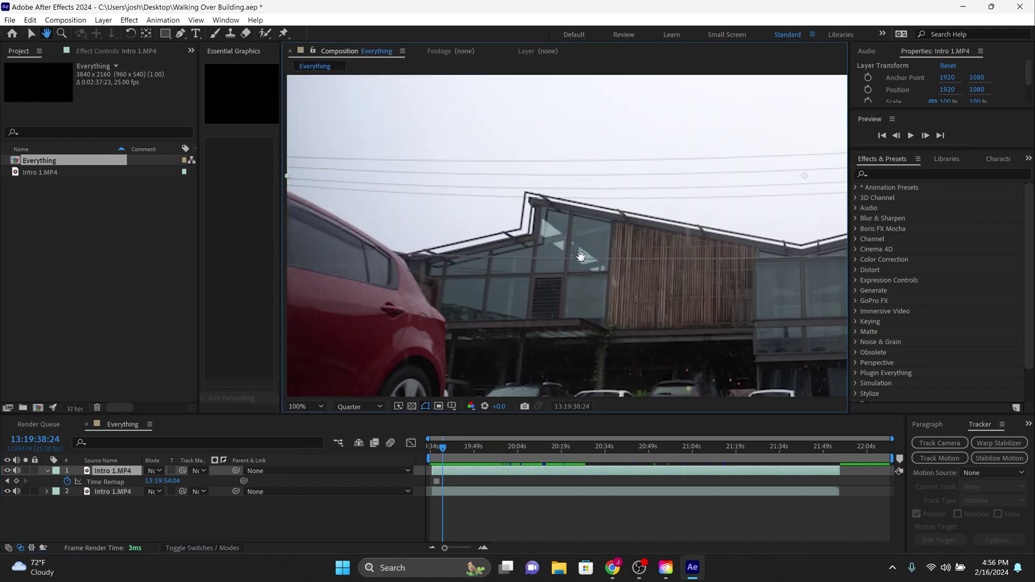
key("g")
scroll(550, 259, "up", 3)
left_click(365, 307)
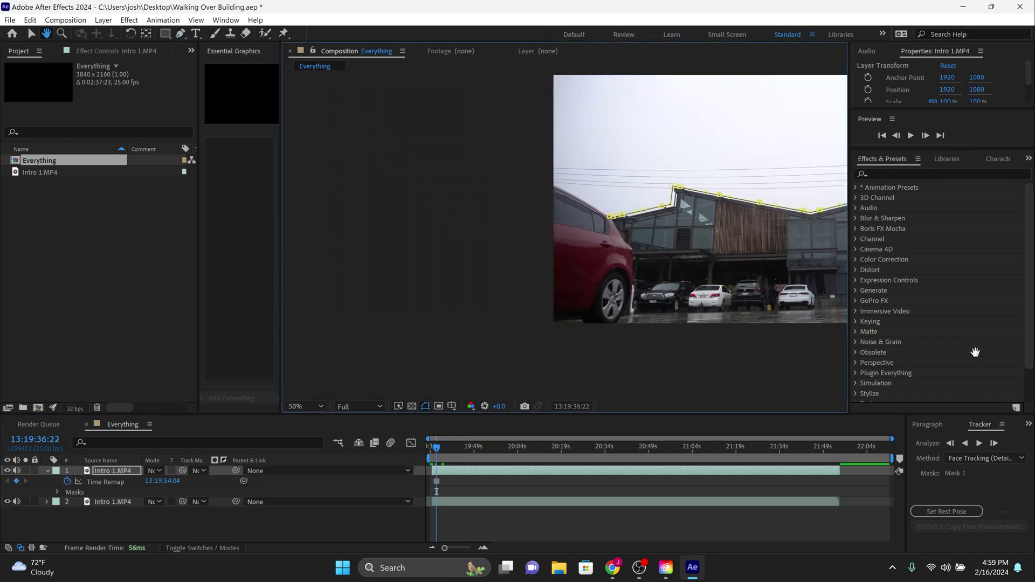
scroll(614, 212, "left", 3)
key("g")
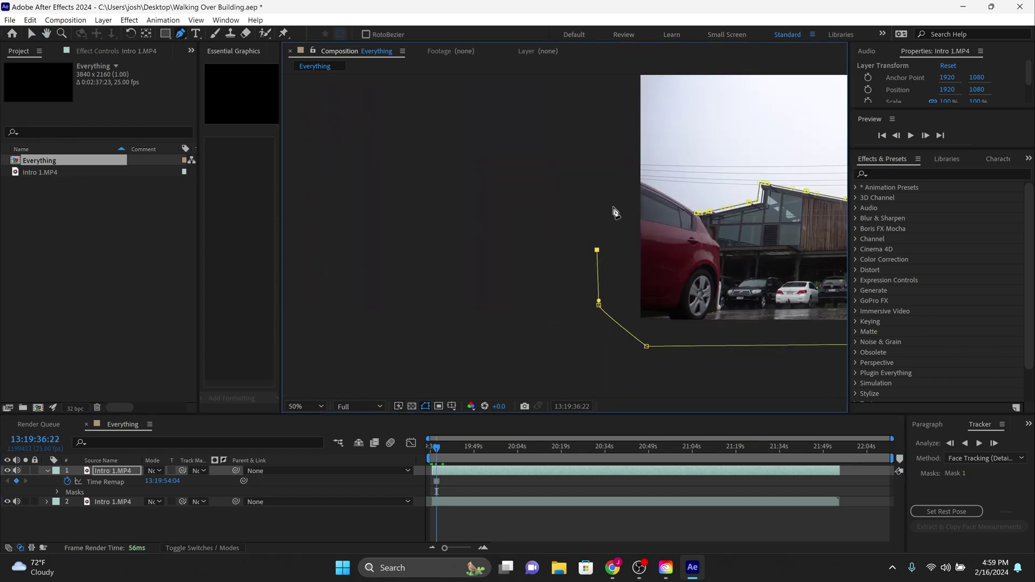
key("v")
Start another mask tracing a roofline detail
scroll(770, 267, "right", 5)
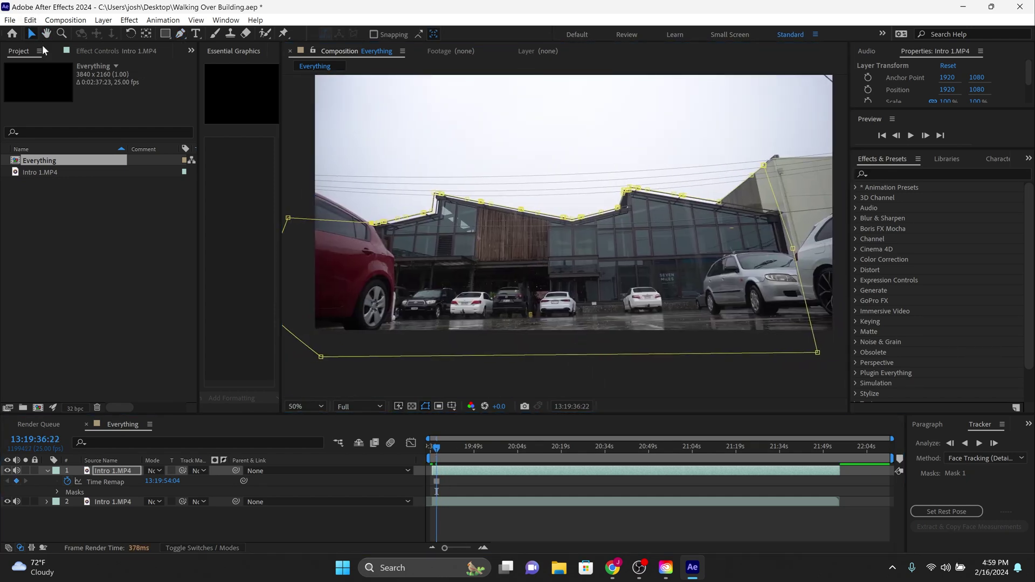
scroll(606, 247, "up", 6)
key("g")
left_click(495, 252)
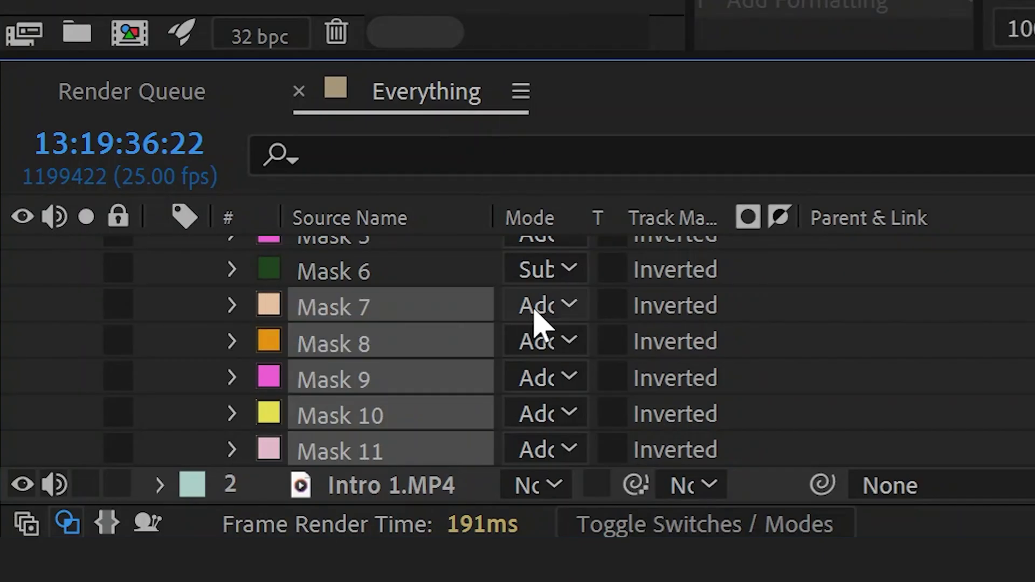
Set masks 7–11 to Subtract, then pre-compose the top layer as Clean Plate, moving all attributes
left_click(154, 489)
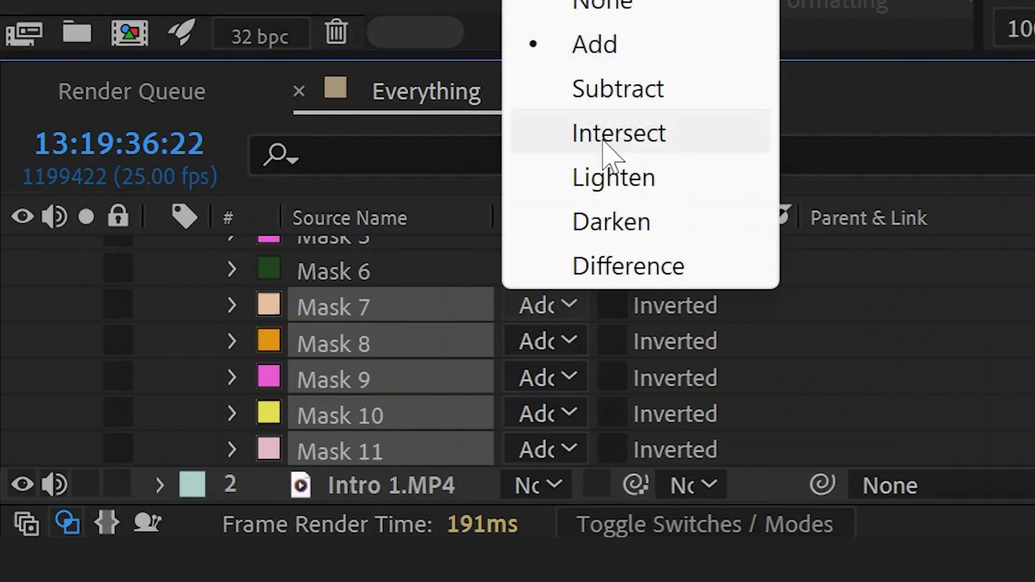
left_click(619, 100)
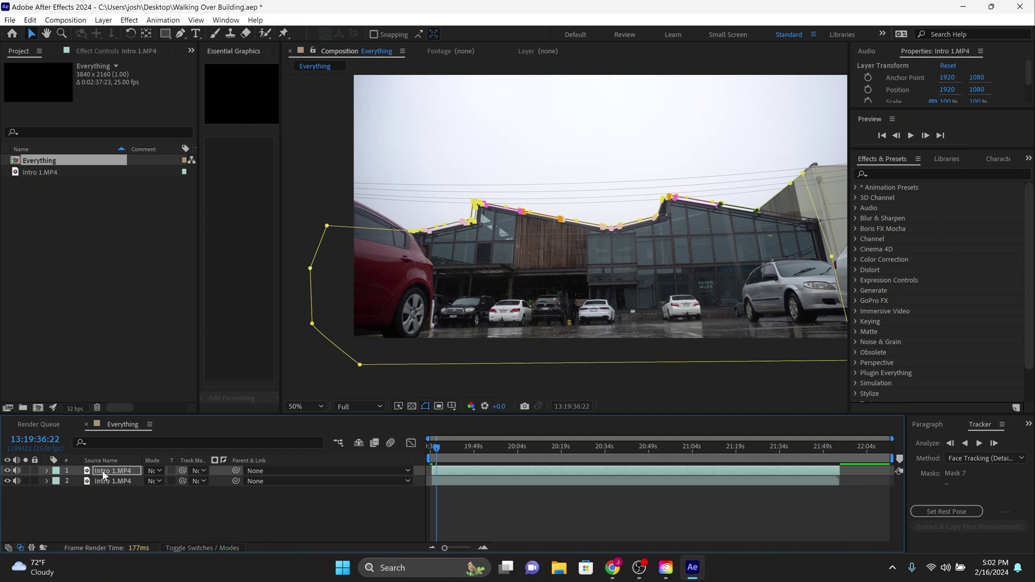
right_click(104, 474)
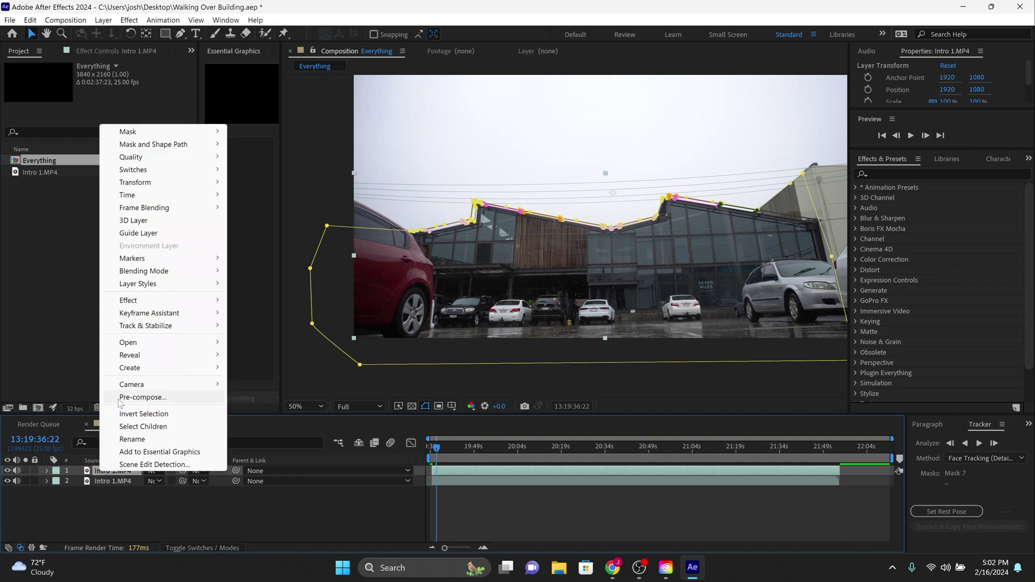
left_click(143, 397)
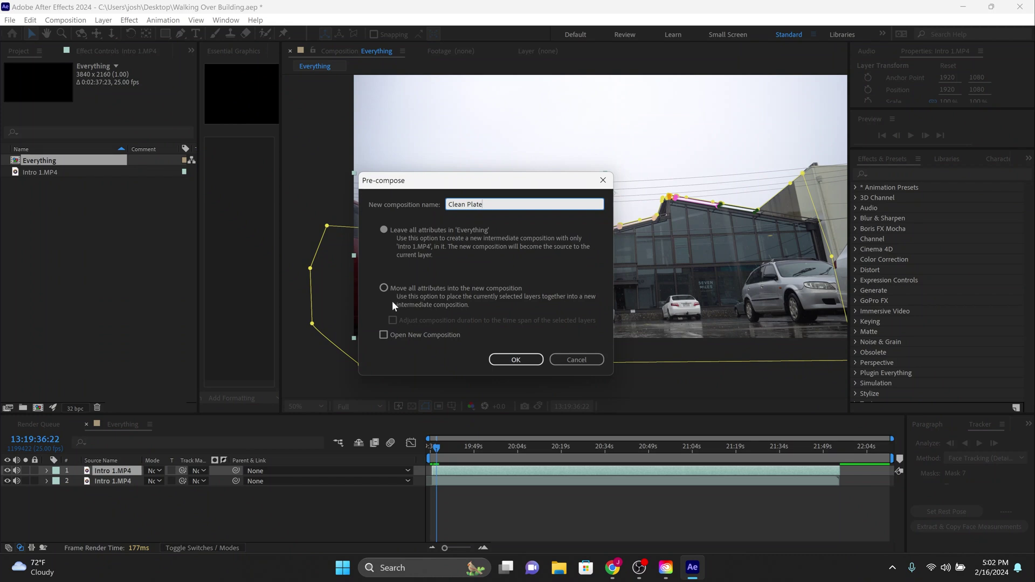
type("Clean Plate")
left_click(384, 288)
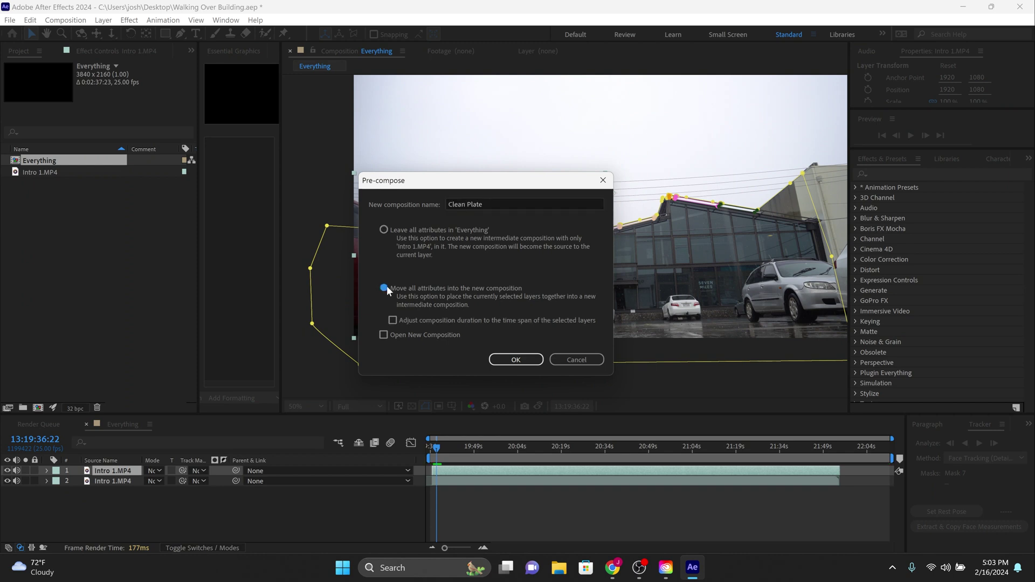
left_click(516, 360)
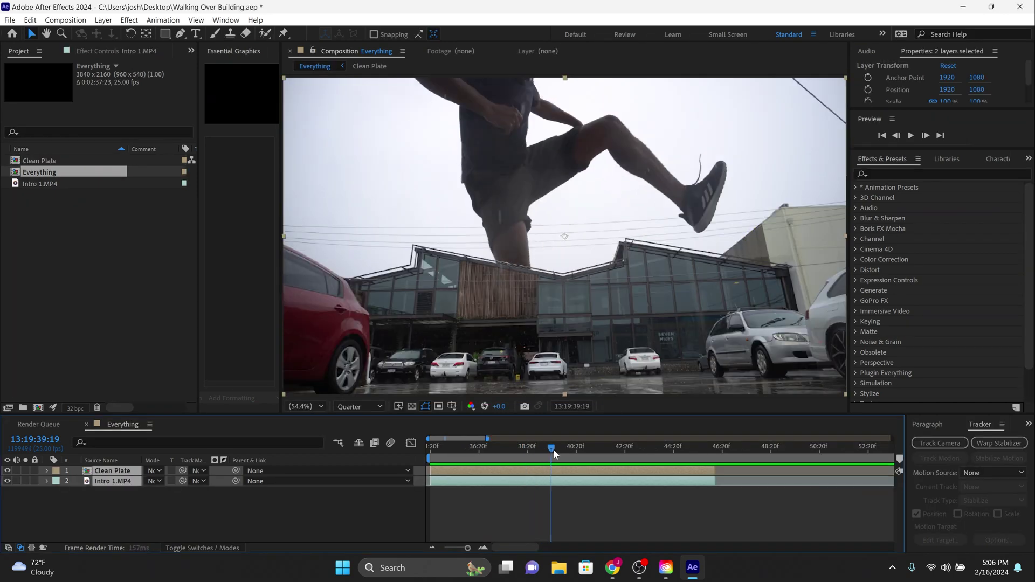
left_click_drag(553, 449, 506, 448)
Draw a new mask on the Clean Plate layer and preview the shot up to 37:18
key("g")
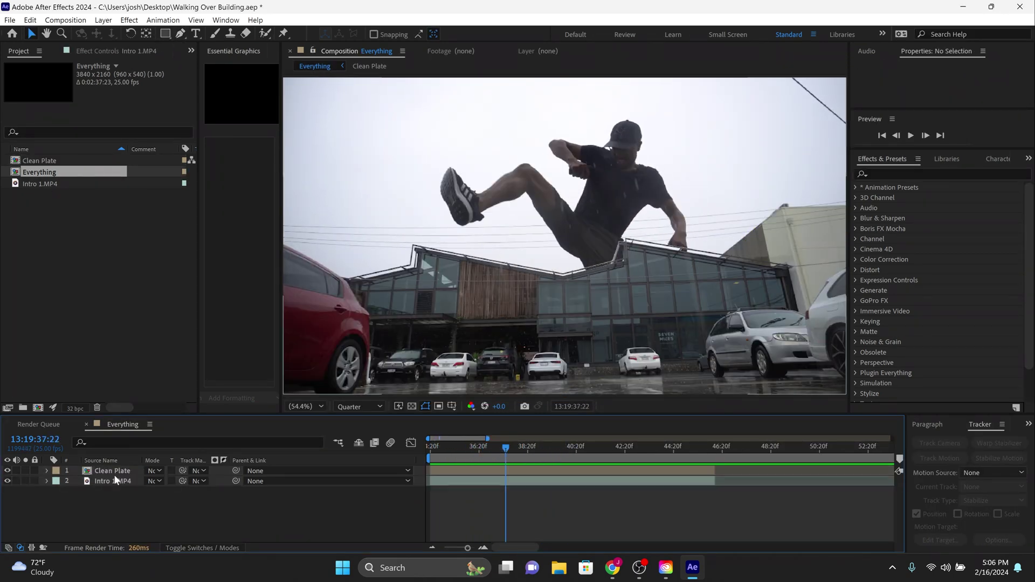
key("ctrl+Up")
left_click(378, 213)
left_click(493, 250)
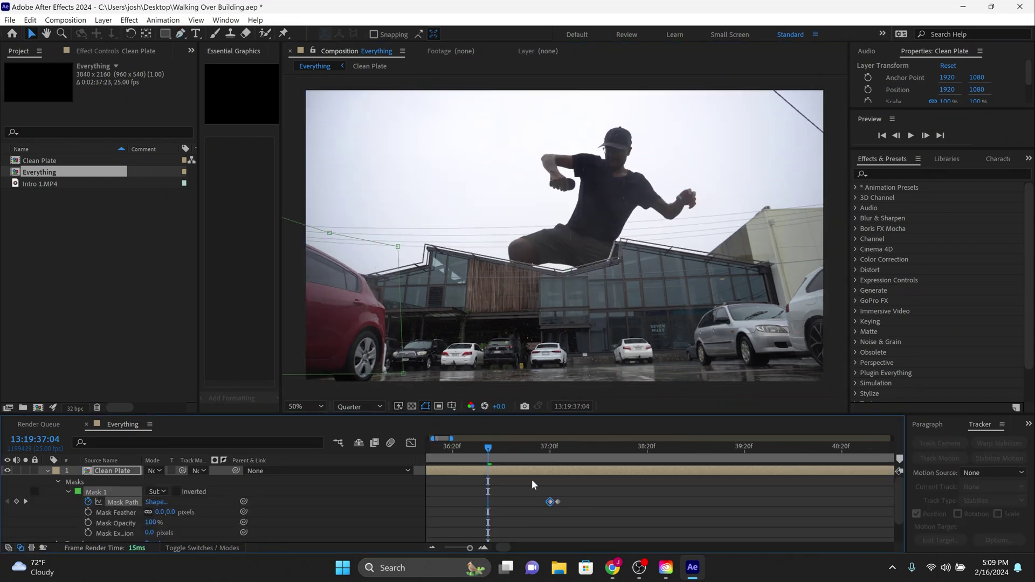
key("space")
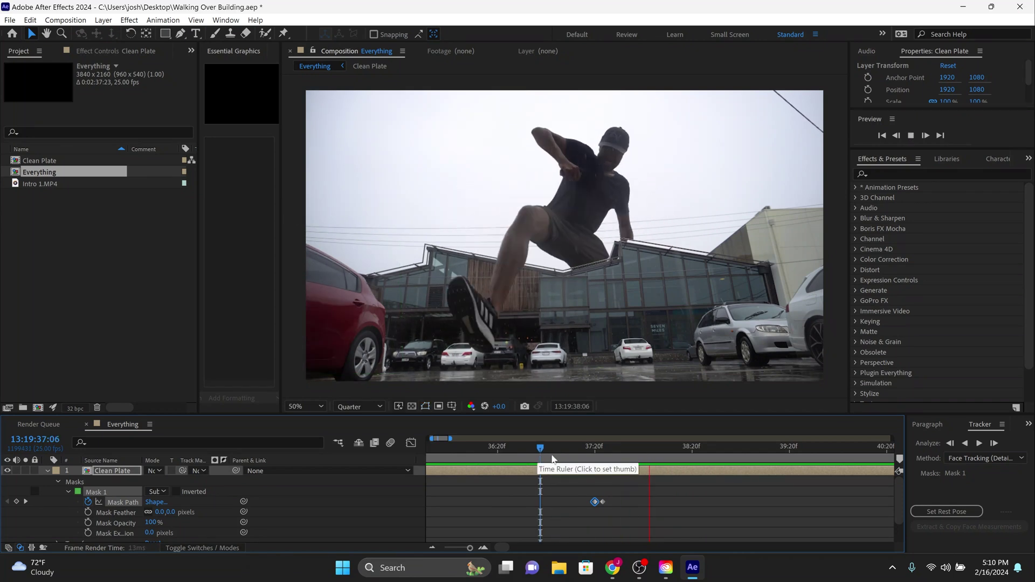
left_click_drag(552, 459, 586, 460)
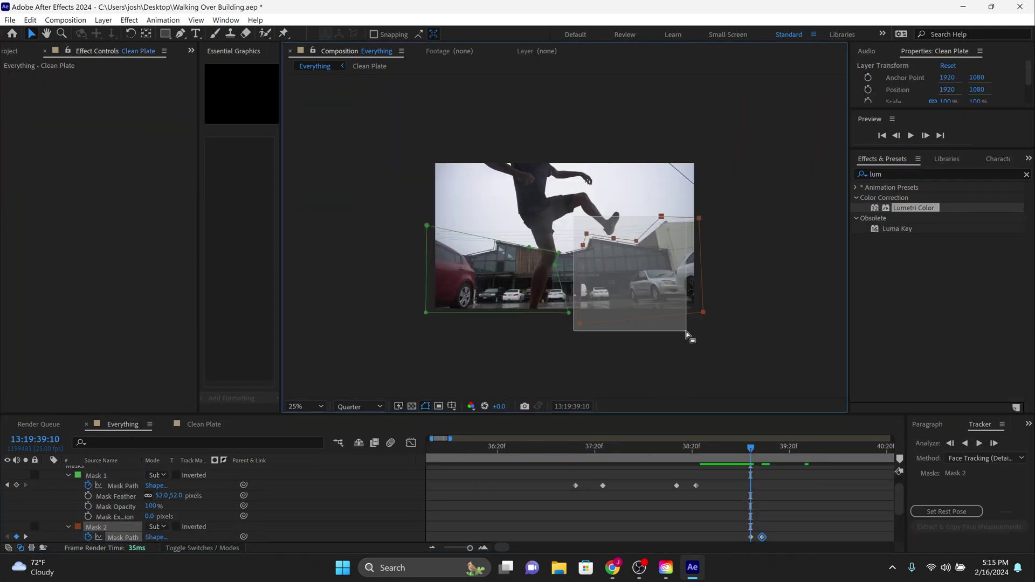
Shift Mask 2's left points to the right and check the mask at 40:08
left_click_drag(686, 334, 686, 333)
left_click_drag(580, 324, 614, 323)
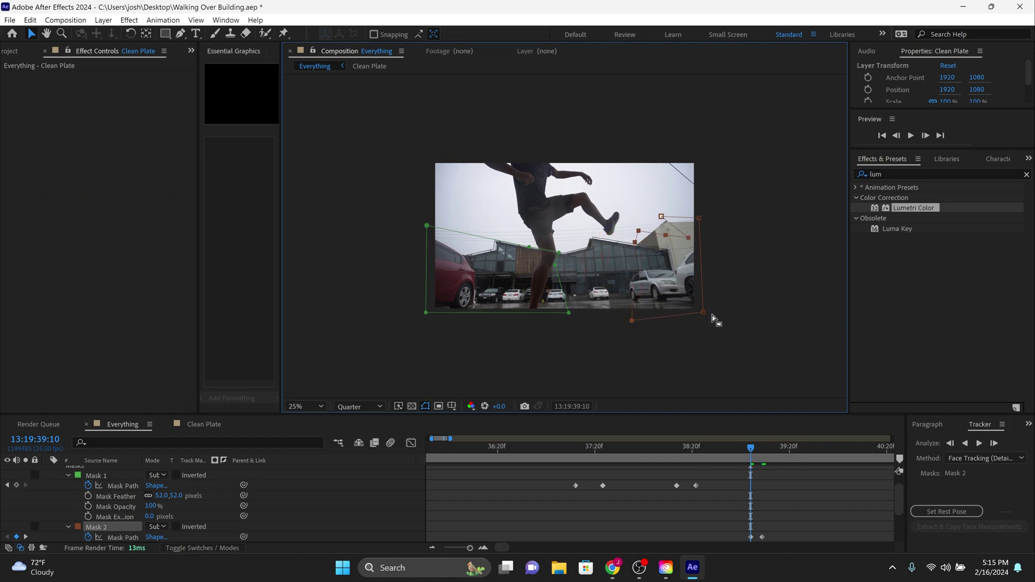
key("ctrl+z")
key("ctrl+z")
key("ctrl+z")
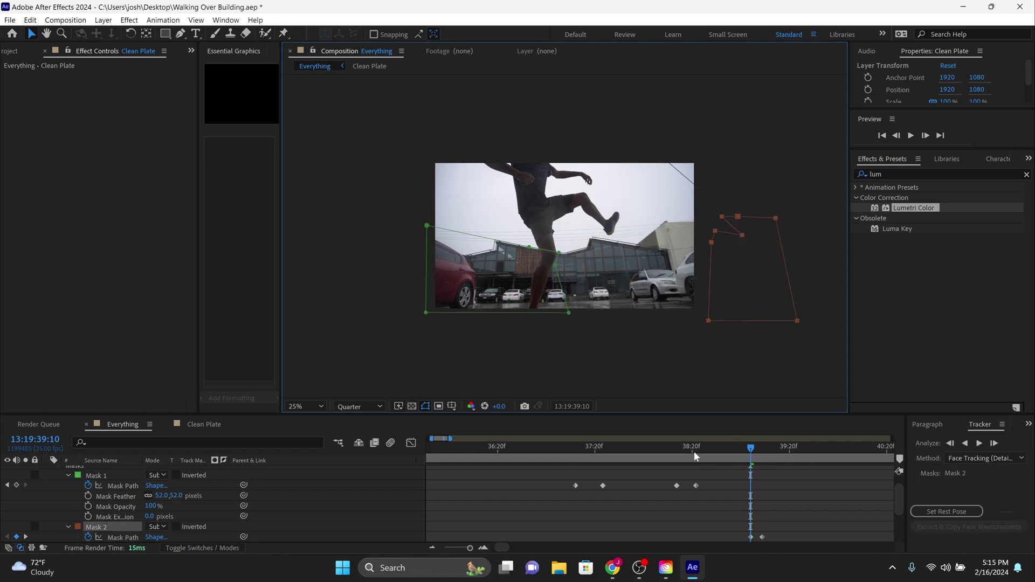
left_click_drag(694, 456, 840, 457)
key("period")
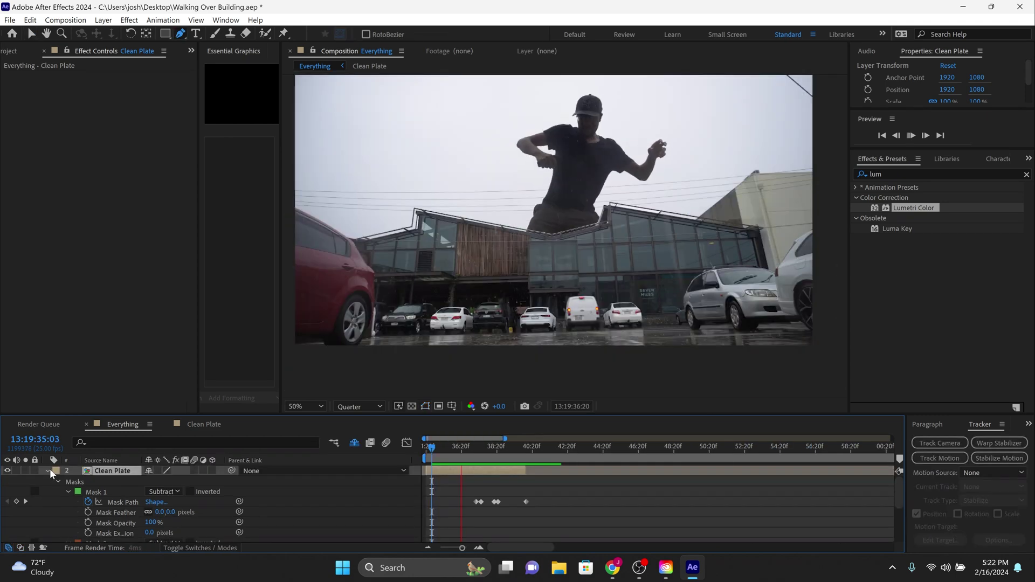
left_click(48, 469)
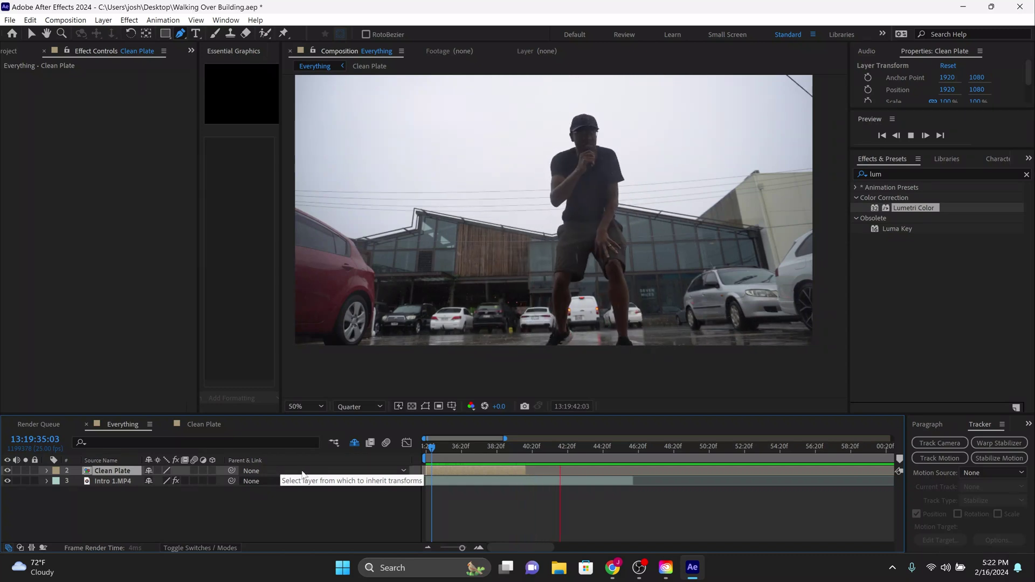
Pre-compose the Clean Plate and Intro 1.MP4 layers into Pre-comp 1
left_click(111, 471)
left_click(106, 481, "shift")
right_click(106, 482)
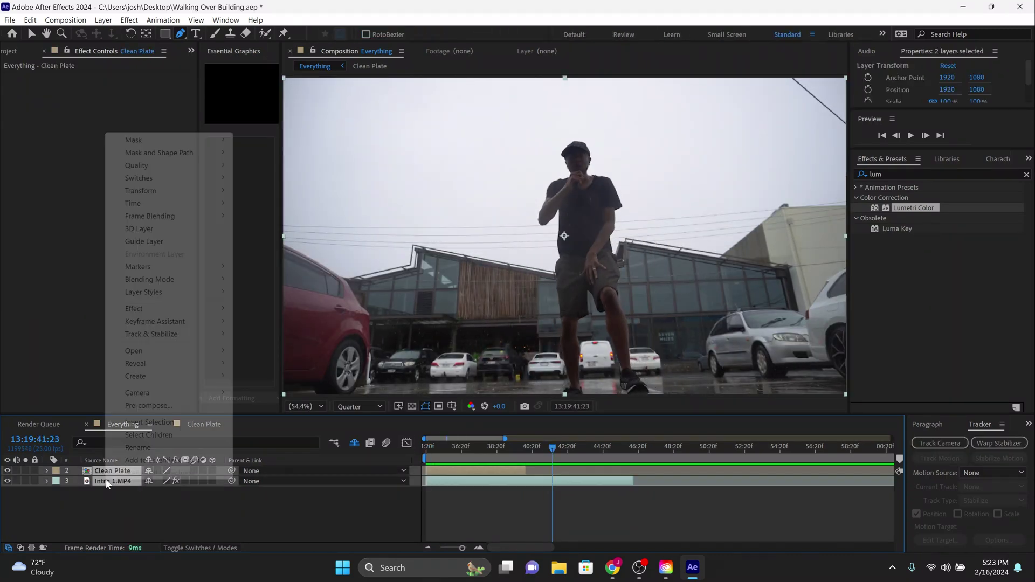
left_click(146, 405)
left_click(533, 358)
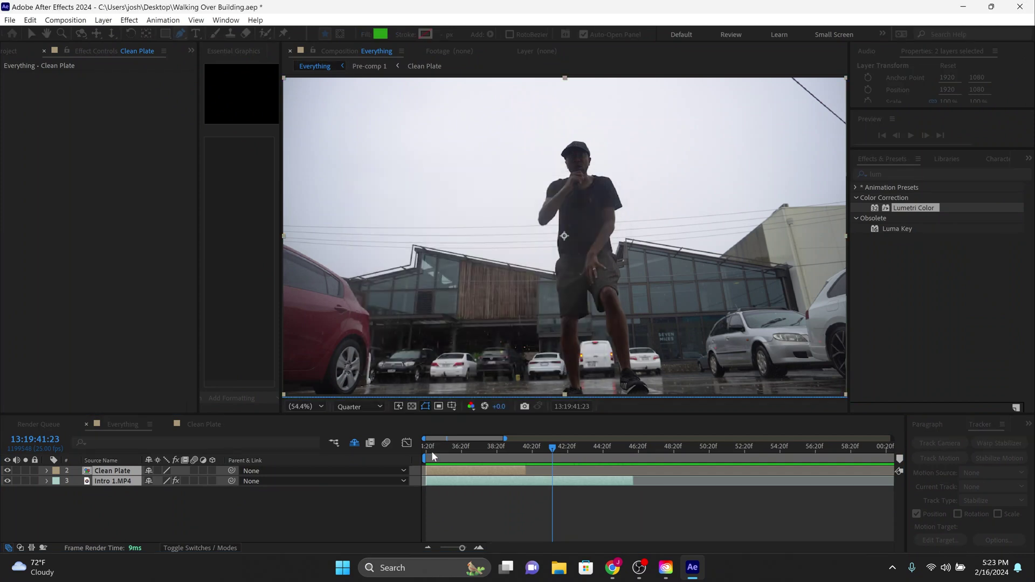
Add Position keyframes to Pre-comp 1 at 38:13 and 38:15 for a shake
left_click_drag(435, 451, 492, 446)
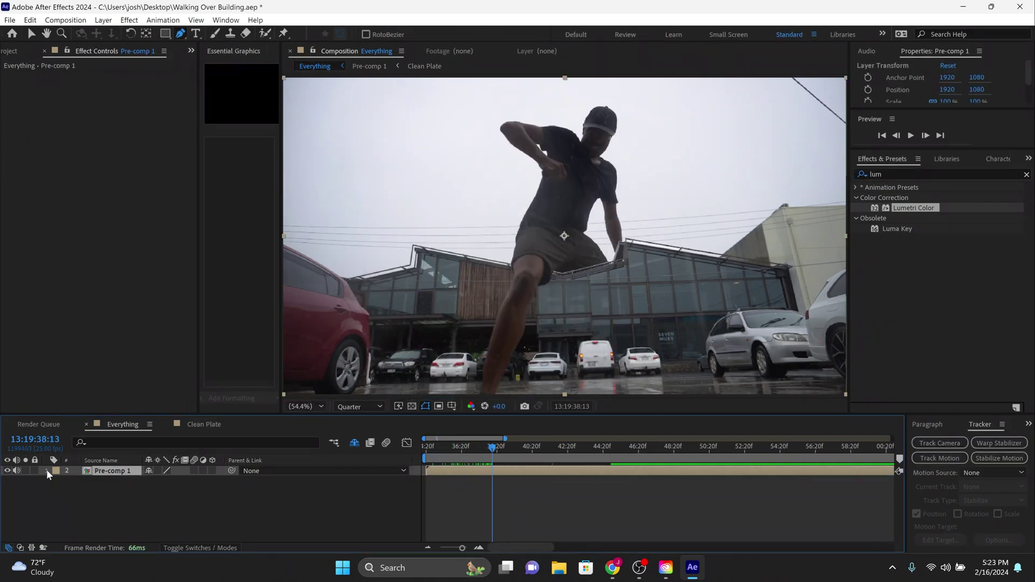
left_click(47, 470)
left_click(479, 547)
key("alt+shift+p")
key("Page_Down")
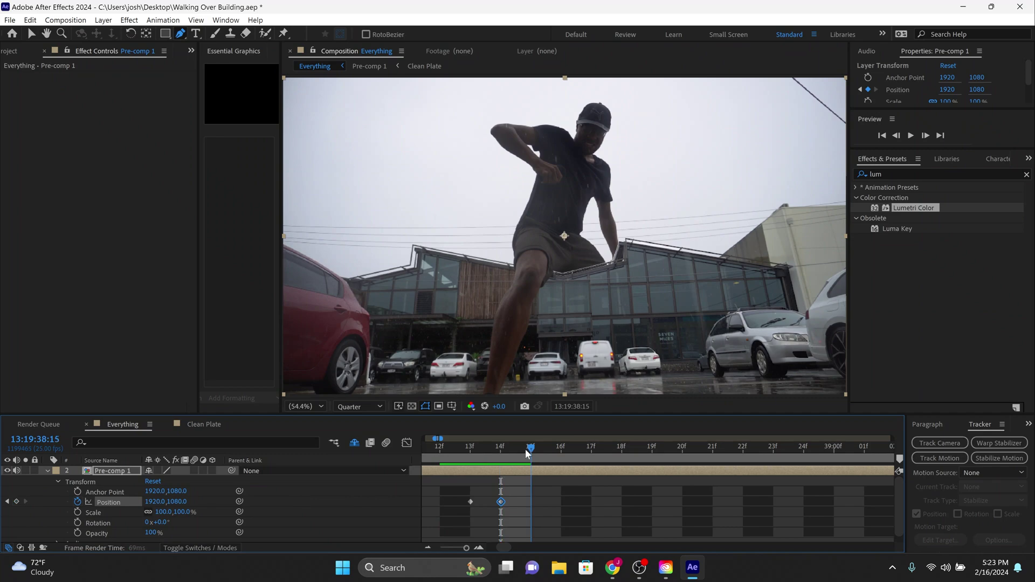
key("alt+shift+p")
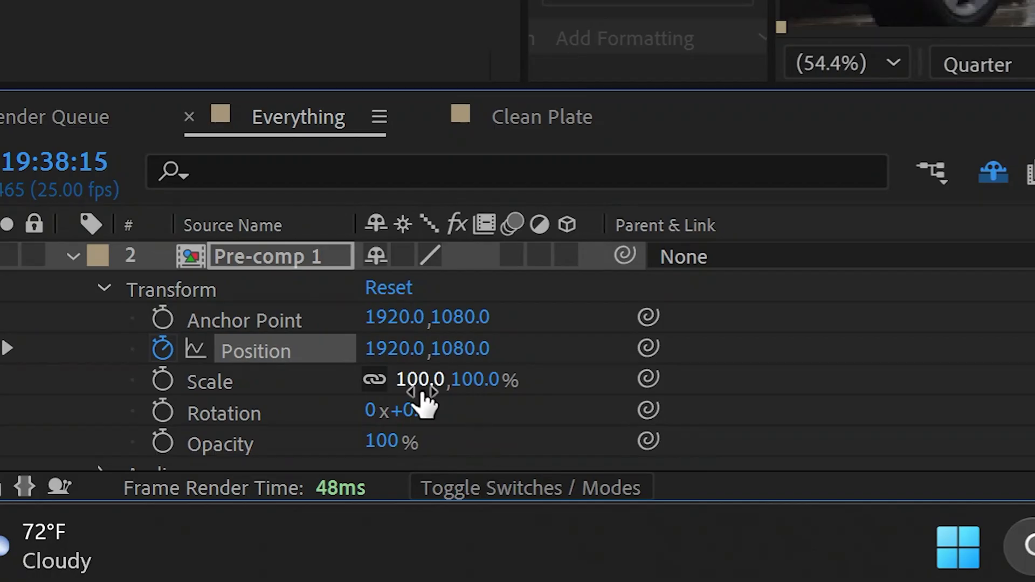
Scale Pre-comp 1 to 103% and play back the shake from 38:04
left_click(163, 512)
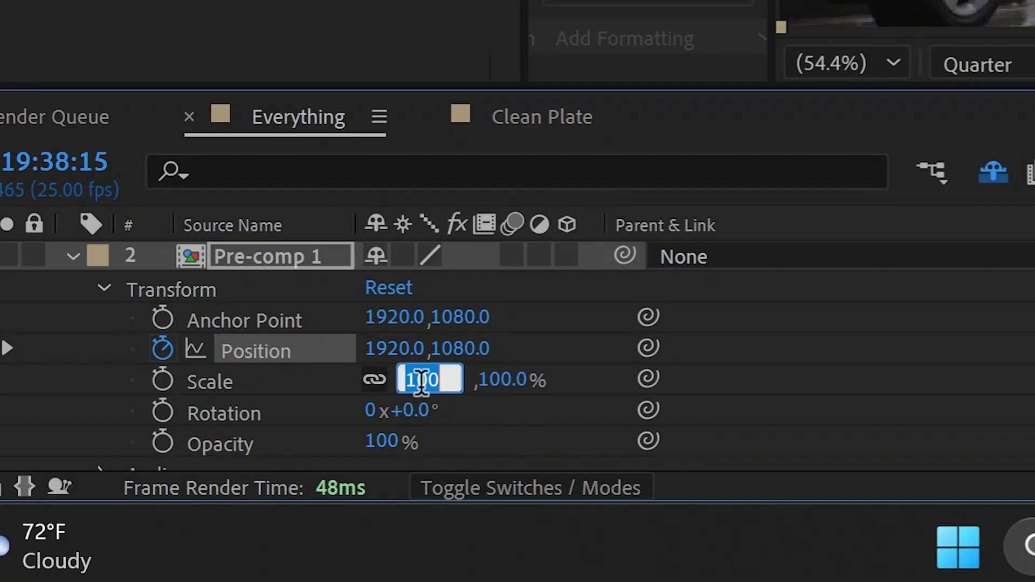
type("1")
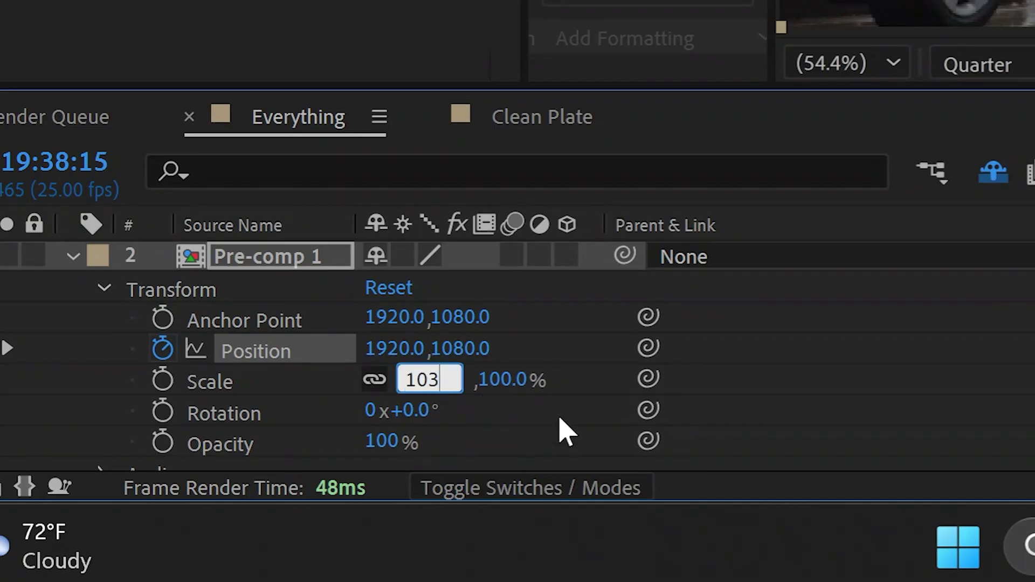
type("03")
key("Return")
left_click(532, 454)
key("space")
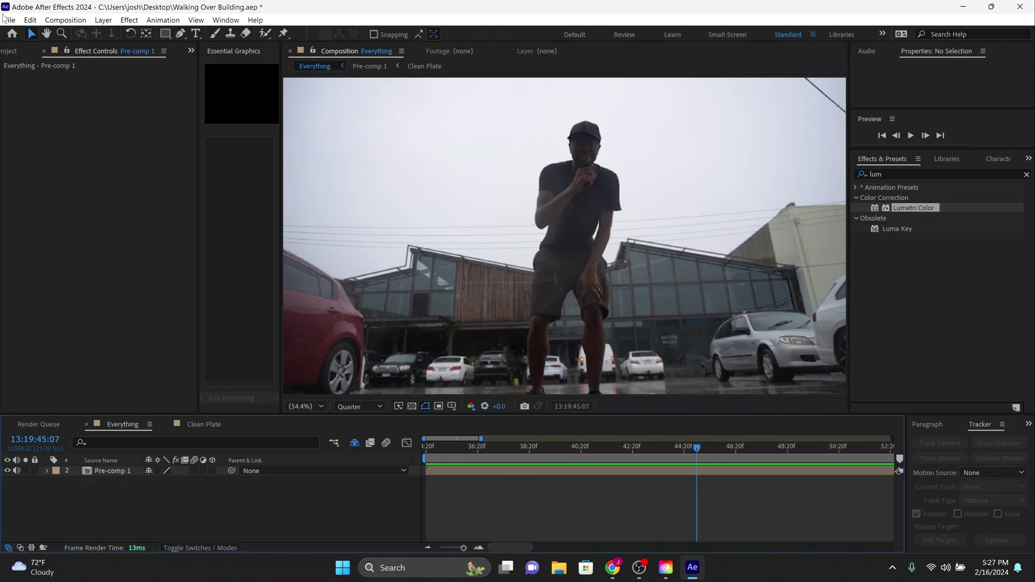
Add the Everything composition to the Render Queue with H.264 output and RGB channels
left_click(8, 20)
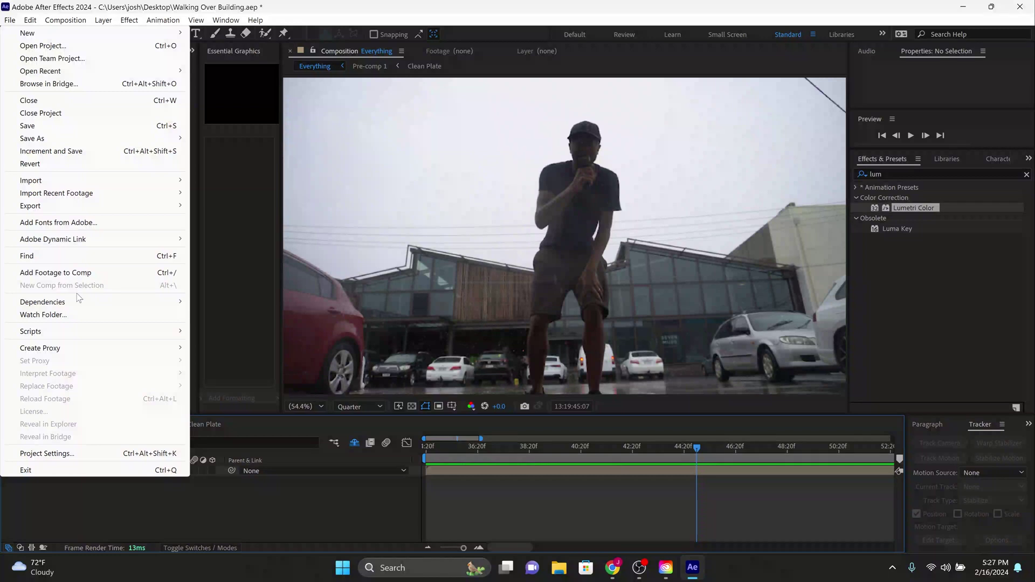
mouse_move(119, 210)
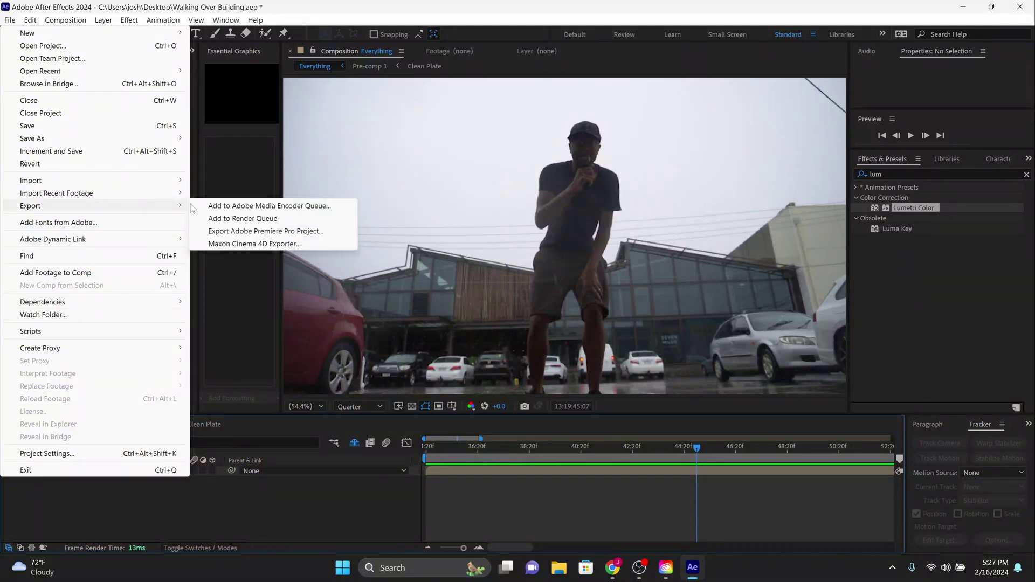
left_click(231, 218)
left_click(108, 497)
left_click(253, 141)
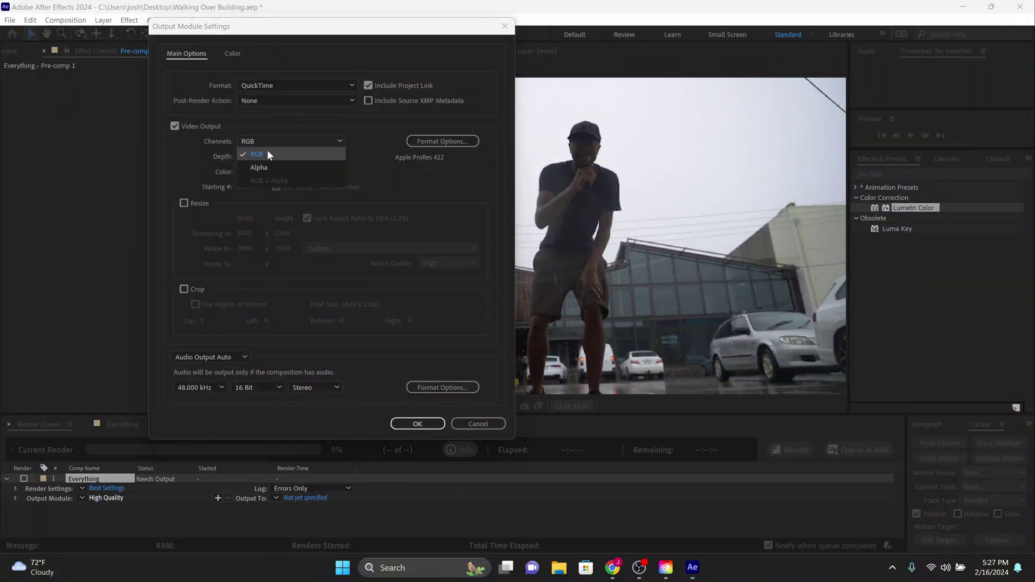
left_click(268, 155)
left_click(279, 84)
key("Escape")
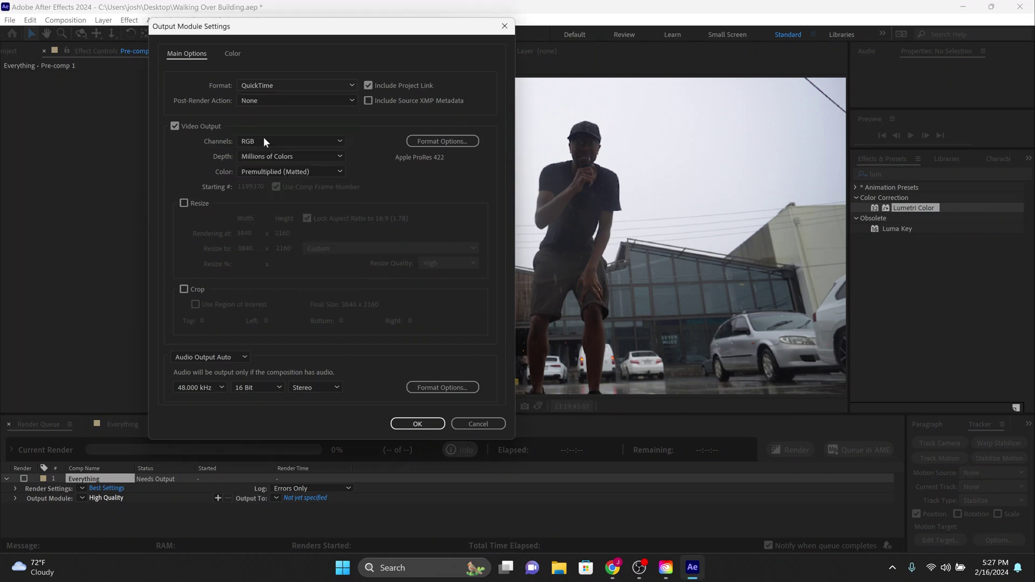
left_click(402, 425)
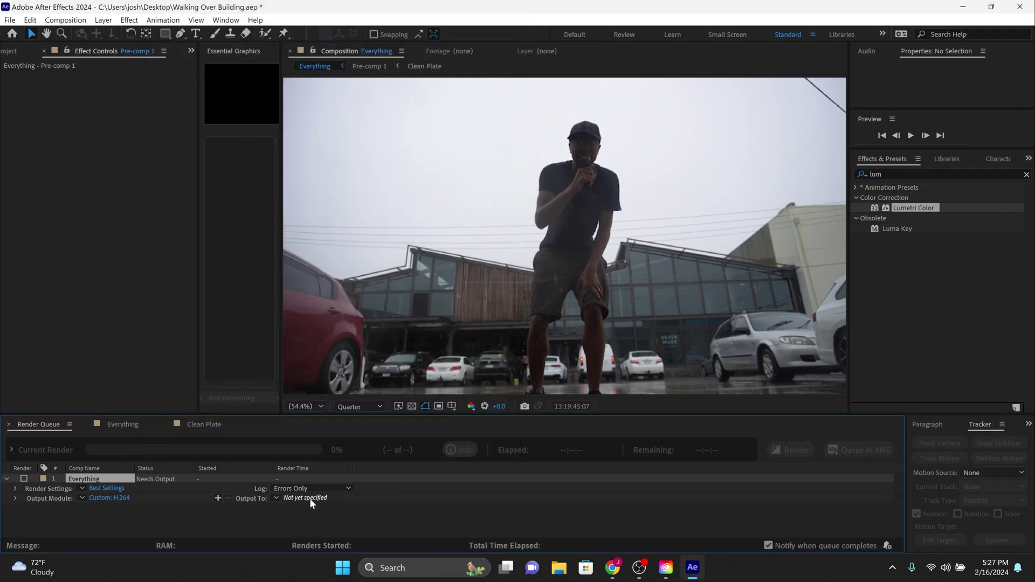
Set the output file to Walking Over Building Scene.mp4
left_click(311, 496)
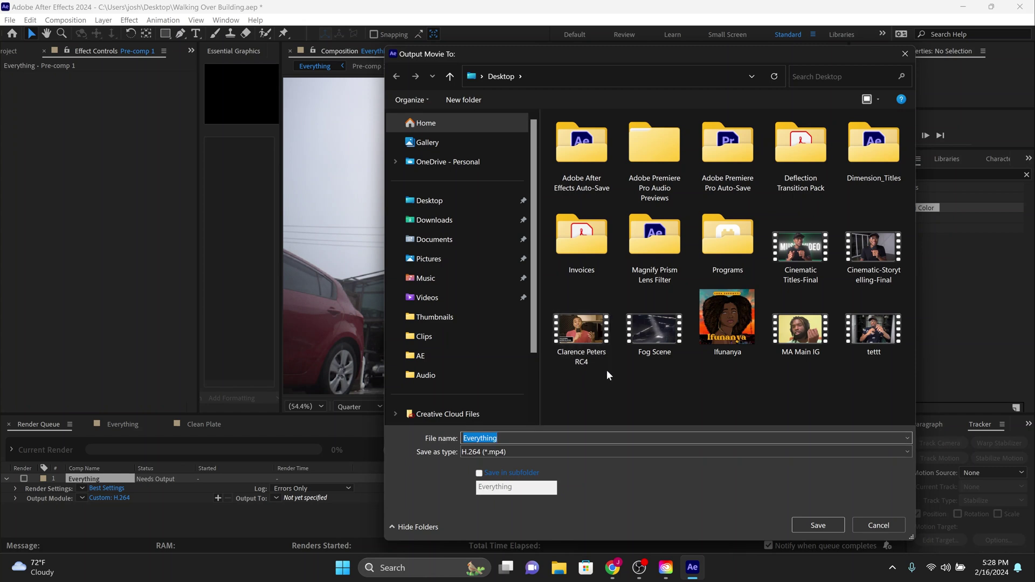
type("Walking")
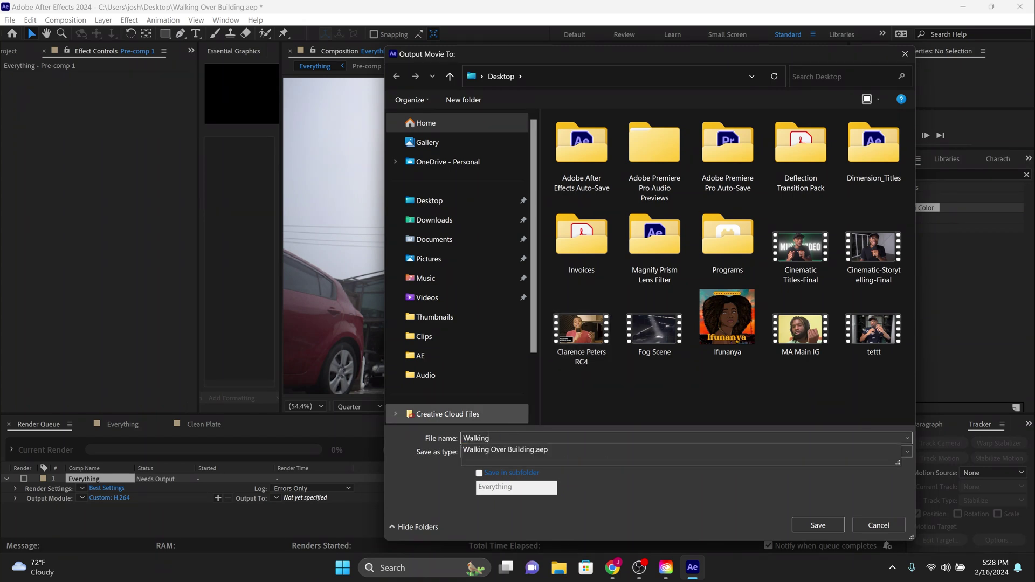
type(" Over Building Scene")
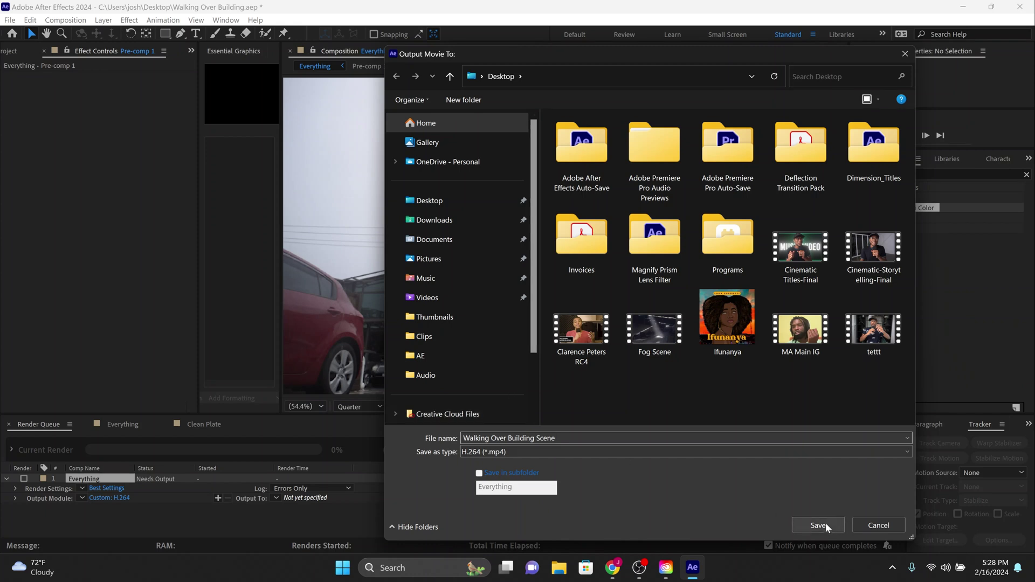
left_click(818, 525)
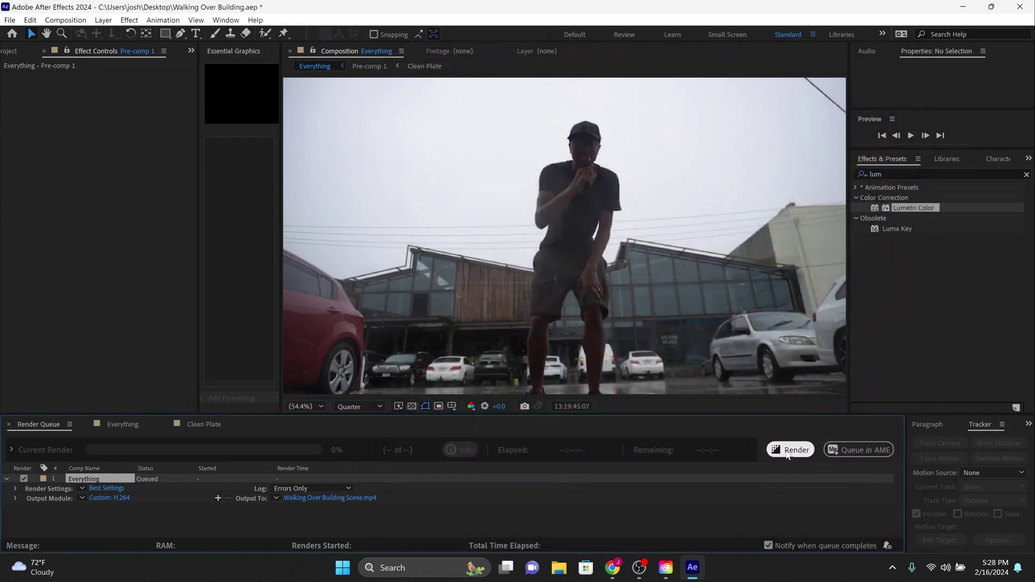